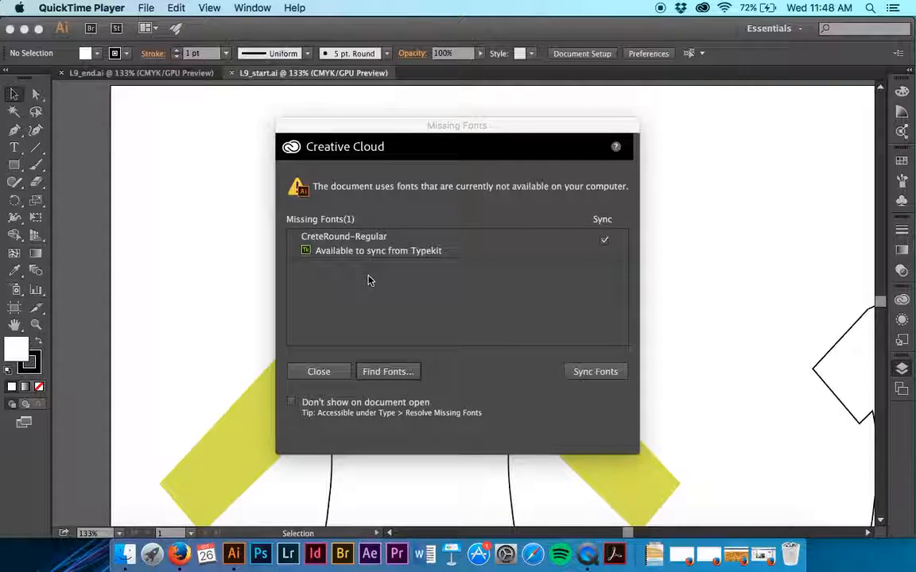
Step: Sync the missing CreteRound-Regular font from Typekit and move the Missing Fonts dialog aside
left_click(187, 100)
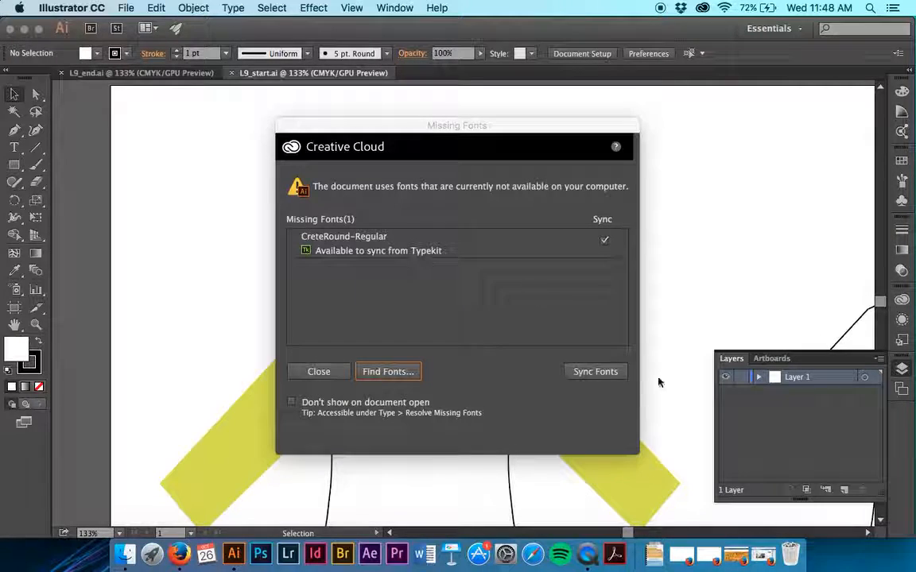
left_click(583, 376)
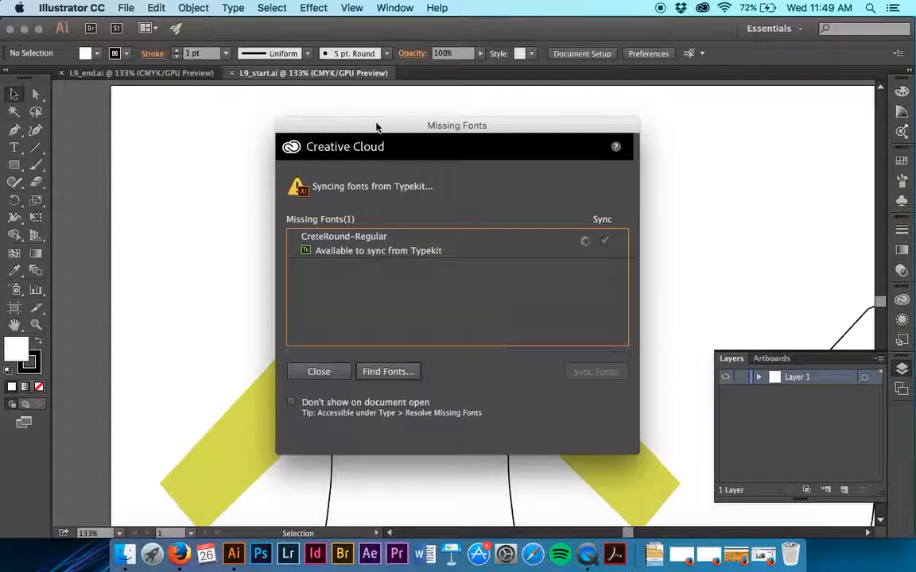
left_click_drag(380, 123, 454, 136)
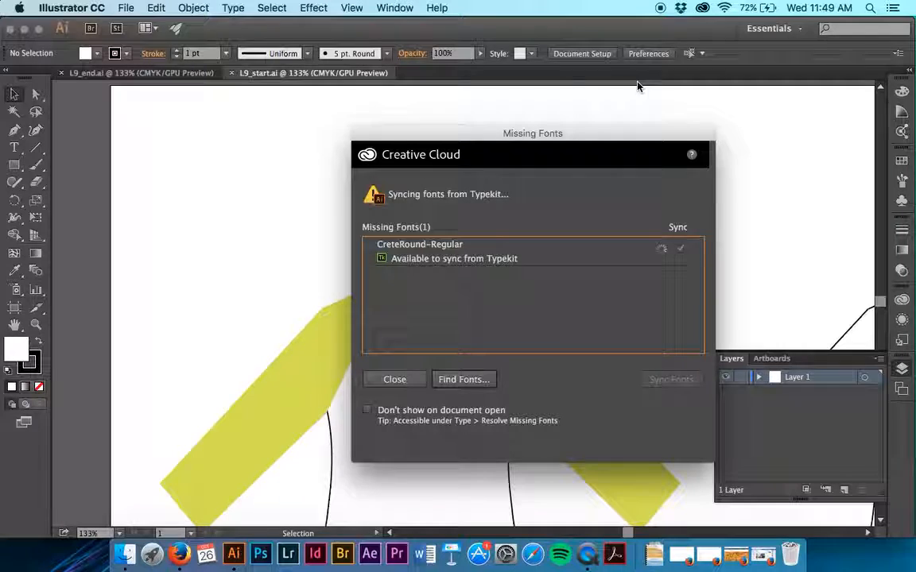
Step: Quit the Creative Cloud desktop app without installing its update and close the Missing Fonts dialog
left_click(701, 8)
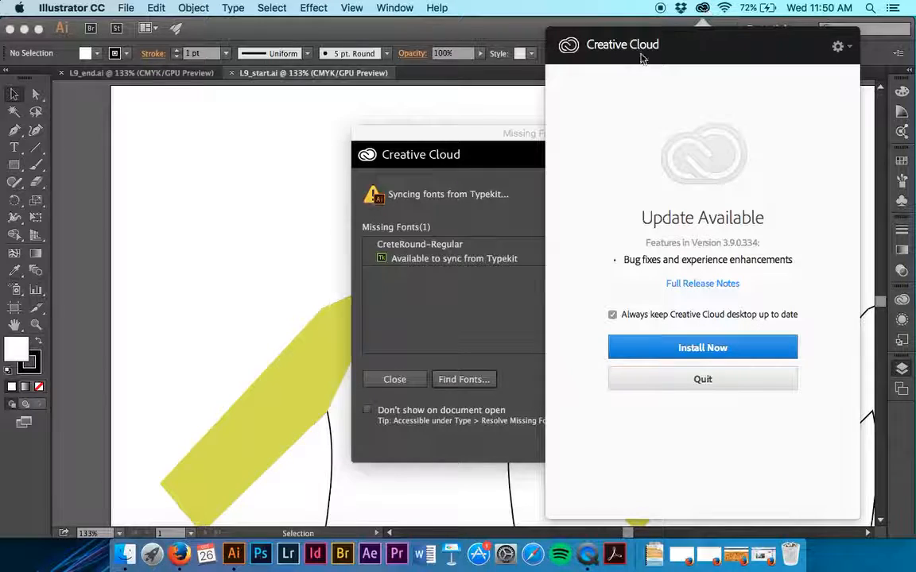
left_click(528, 136)
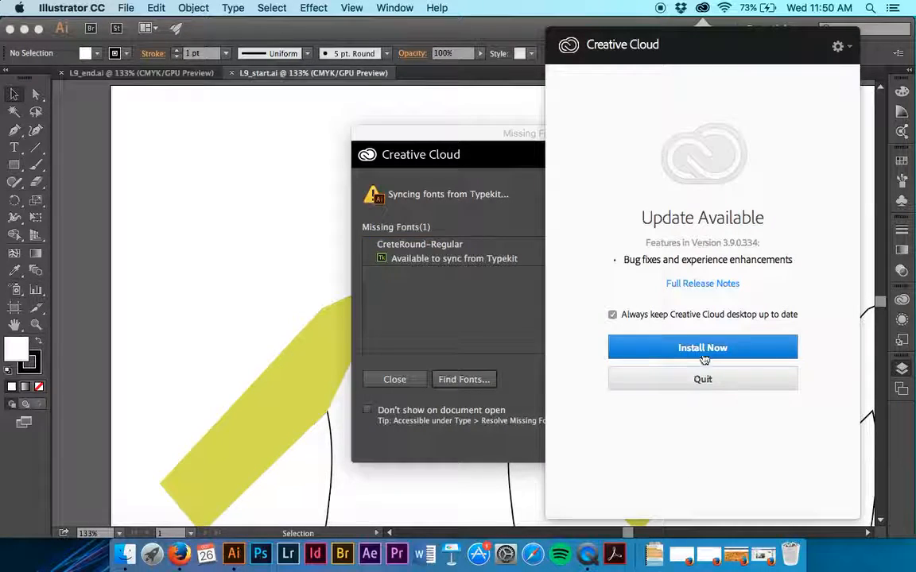
left_click(840, 46)
left_click(842, 46)
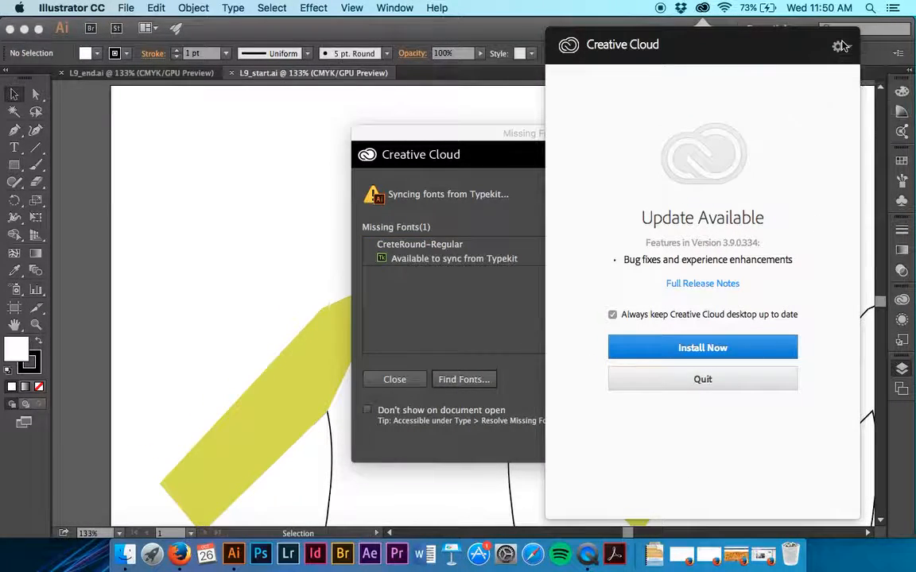
left_click(725, 380)
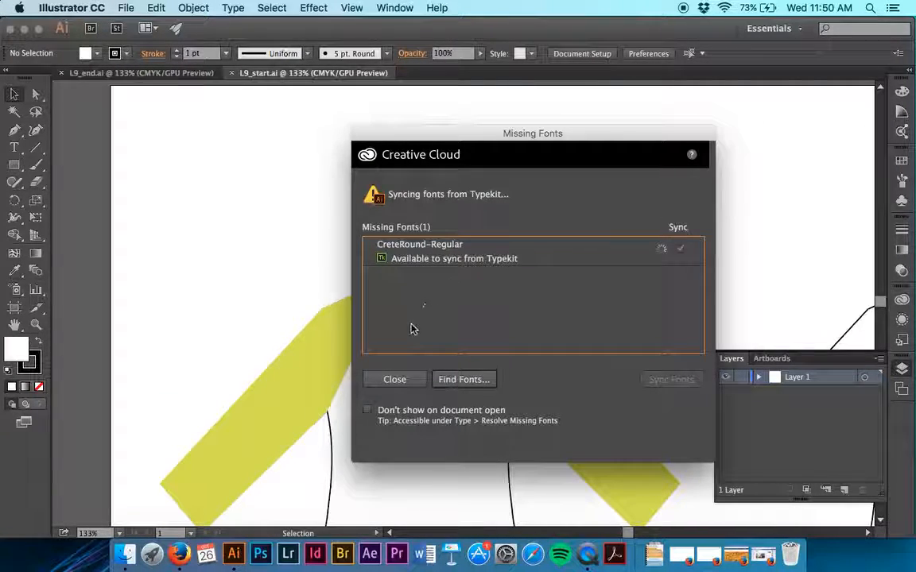
left_click(395, 380)
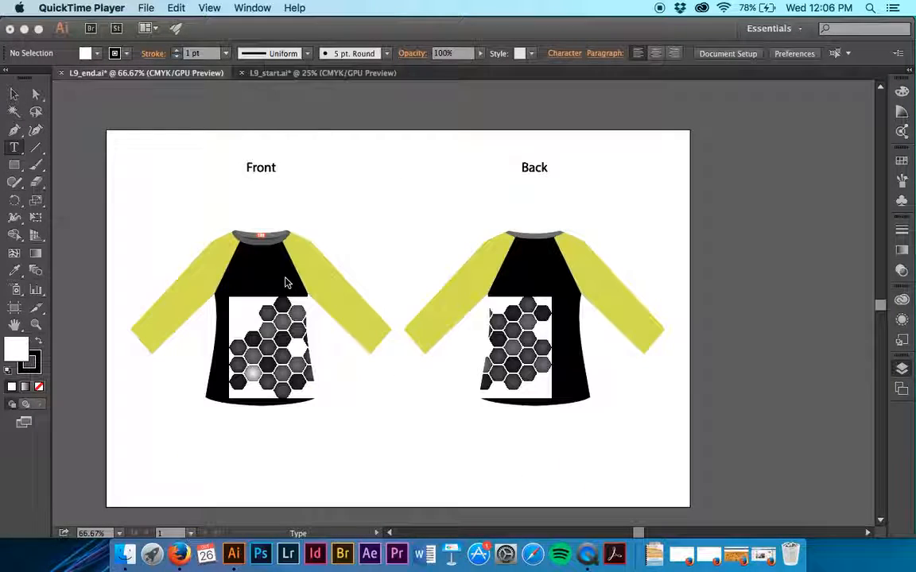
Step: Examine the Labels layer in L9_end.ai by expanding and collapsing its Front and Back letter groups
left_click(344, 75)
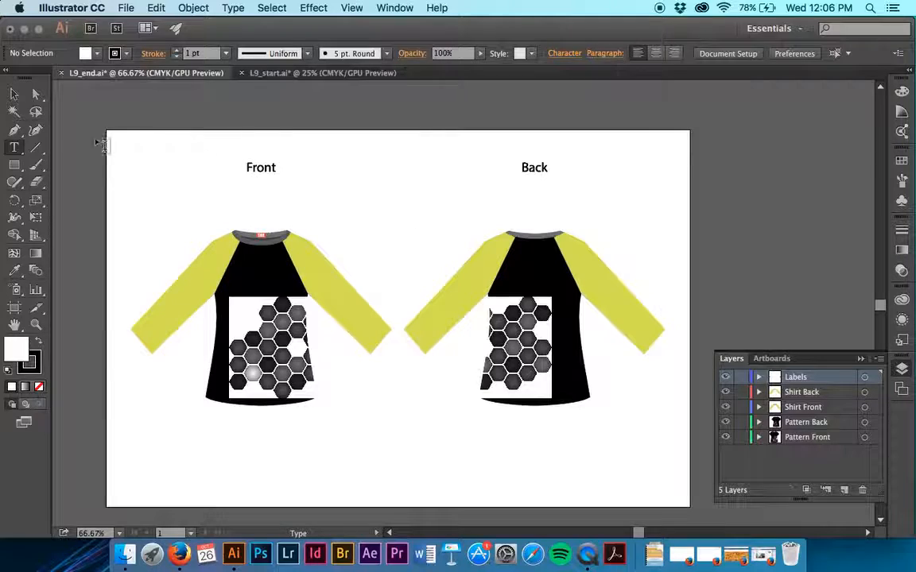
left_click(17, 96)
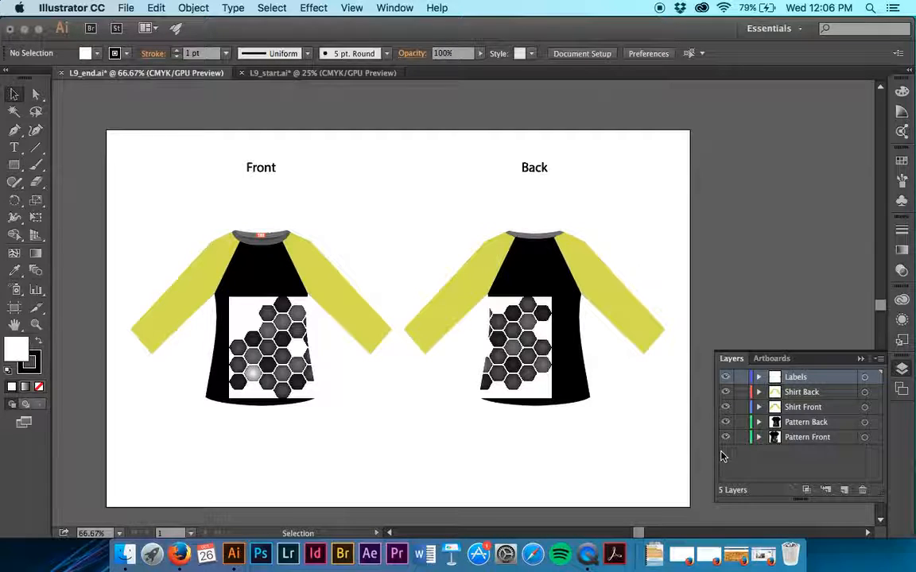
left_click(758, 378)
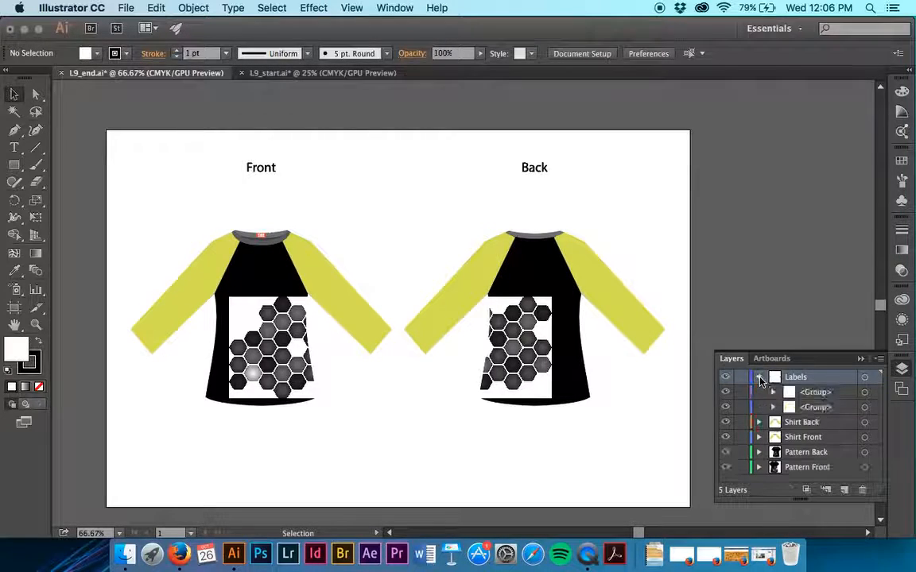
left_click(773, 393)
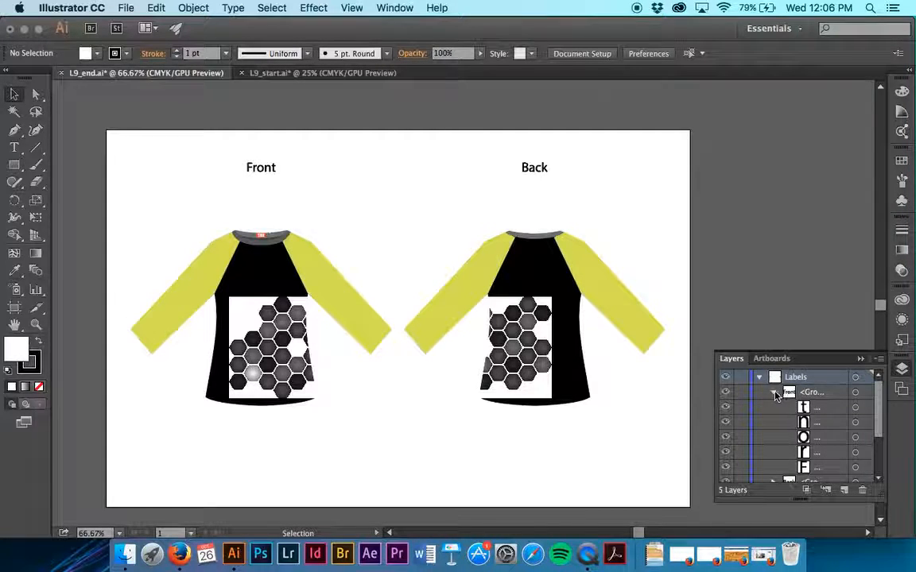
left_click(774, 393)
left_click(773, 408)
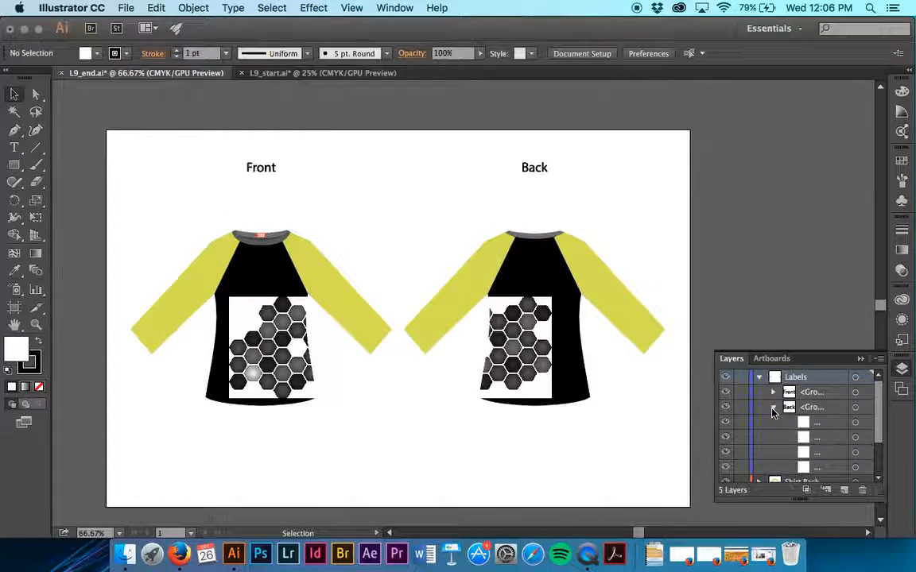
left_click(774, 409)
Step: Expand the Shirt Back layer and target its sleeve group to see which artwork it holds
left_click(759, 423)
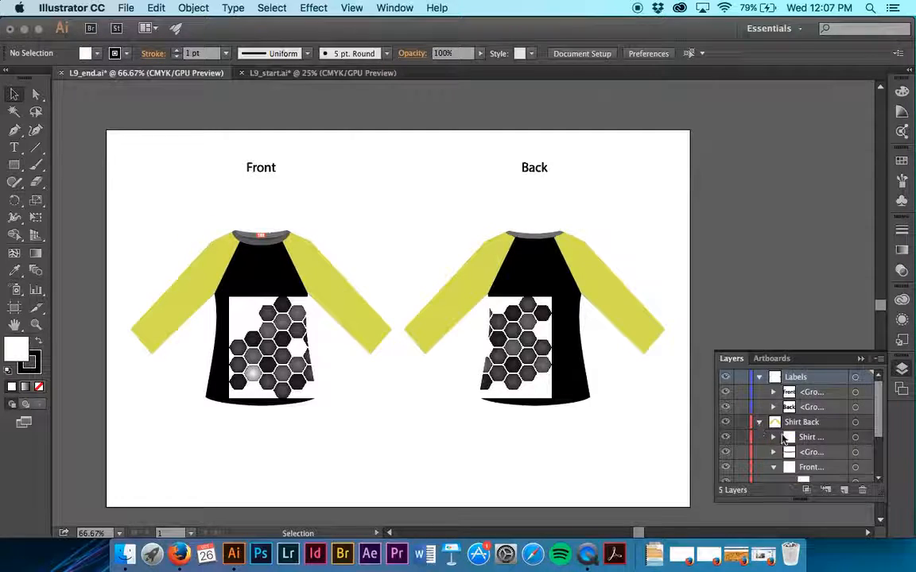
left_click(773, 467)
scroll(820, 461, "down", 2)
left_click(834, 434)
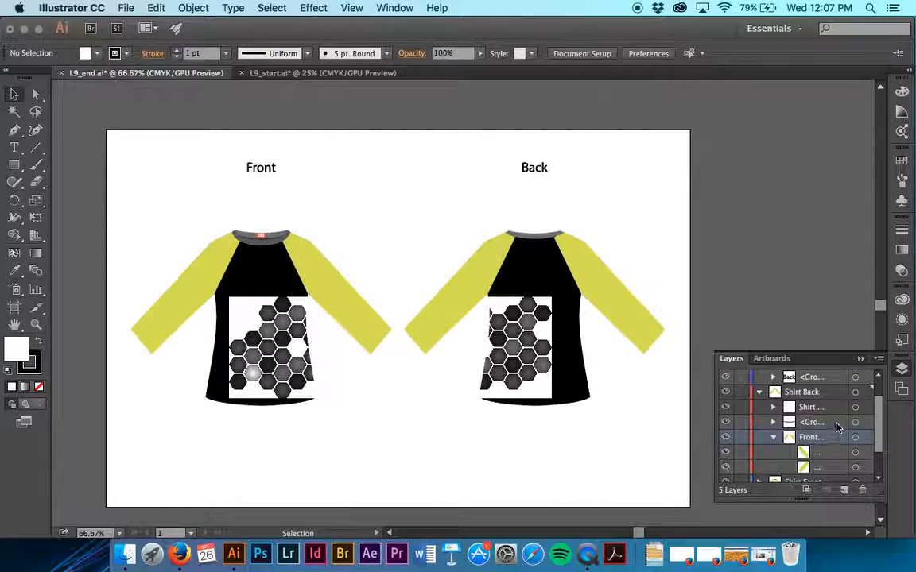
left_click(855, 438)
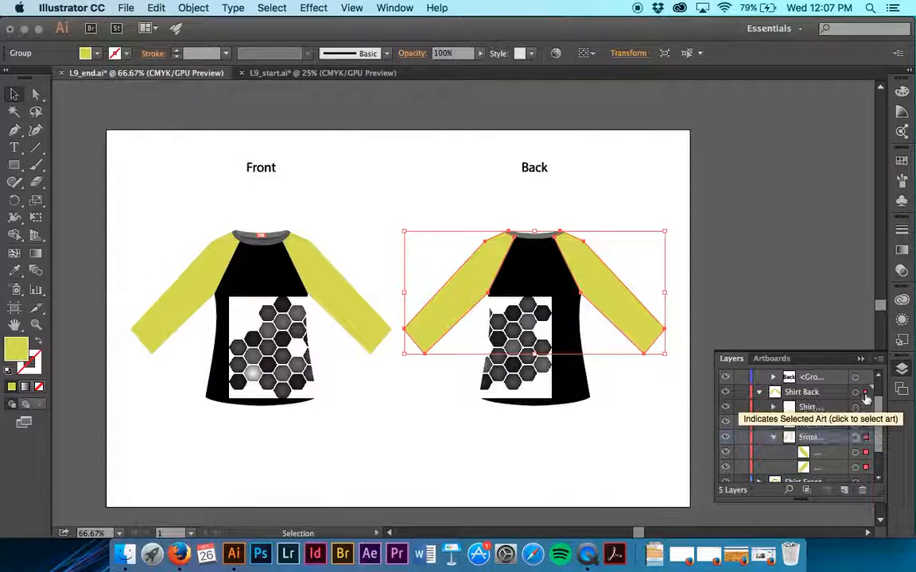
scroll(829, 429, "down", 2)
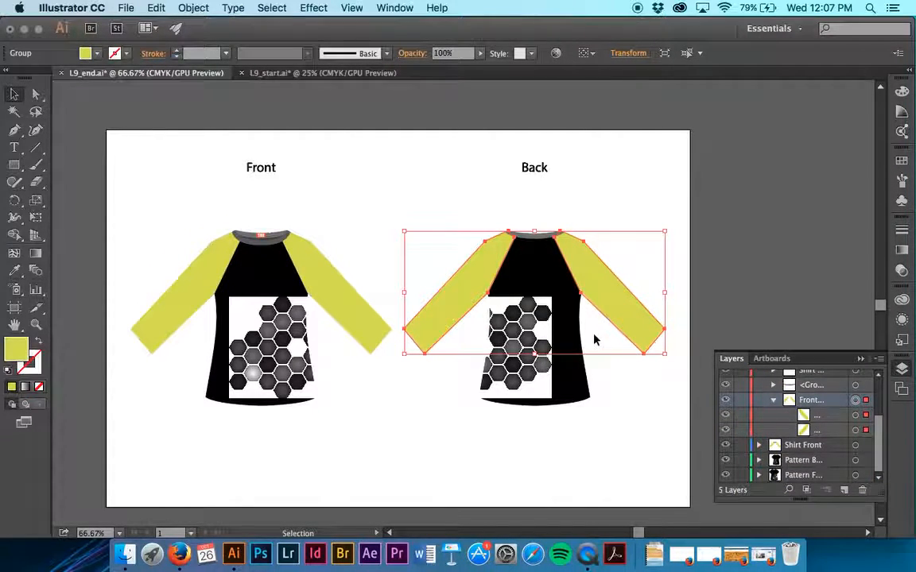
Step: View the layer options of the Shirt Front layer and close them without changes
left_click(812, 447)
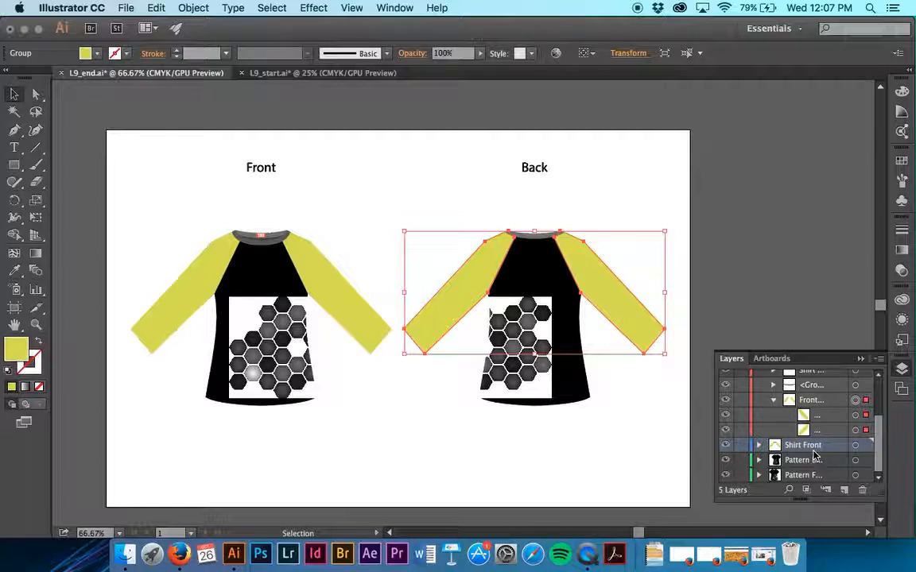
double_click(823, 449)
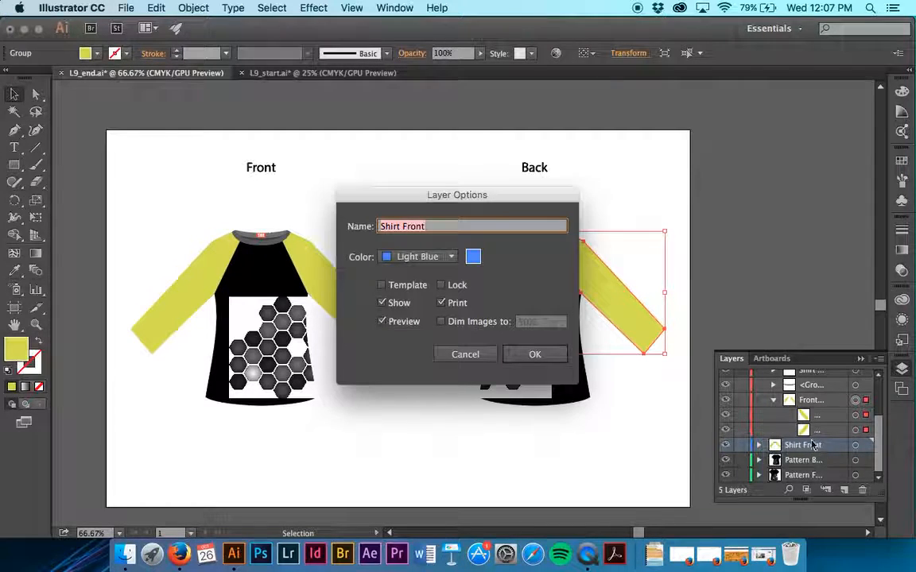
left_click(467, 355)
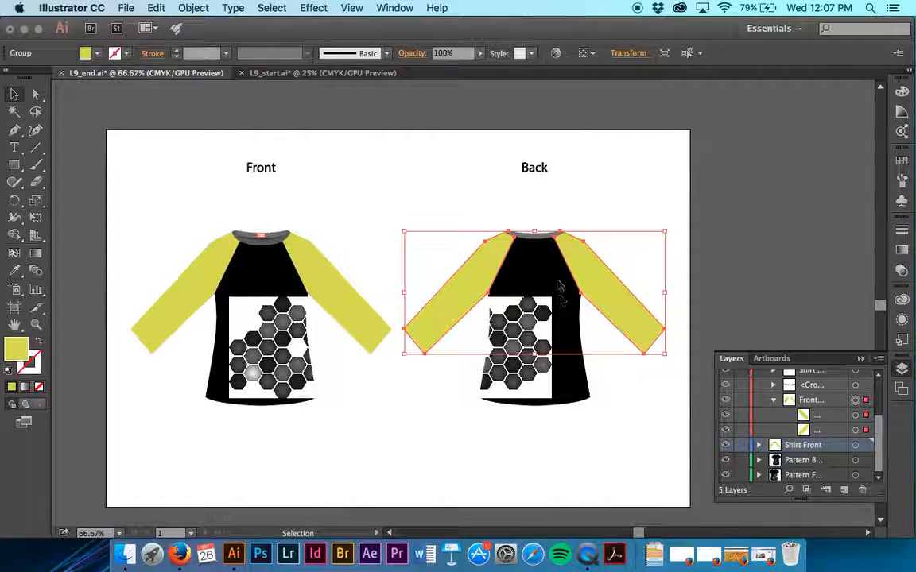
Step: Switch to the L9_start.ai document, collapse Layer 1 and rename it Shirt Layer
left_click(316, 73)
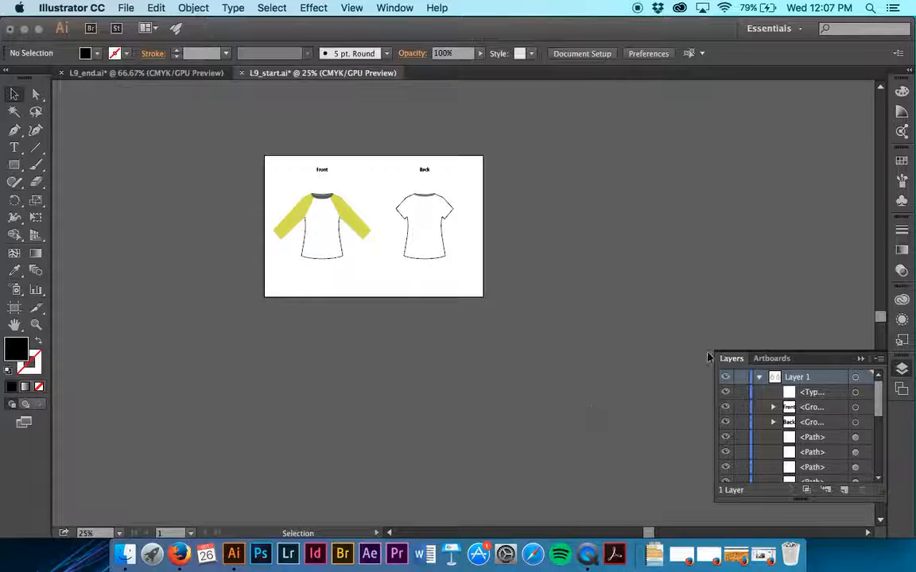
left_click(759, 377)
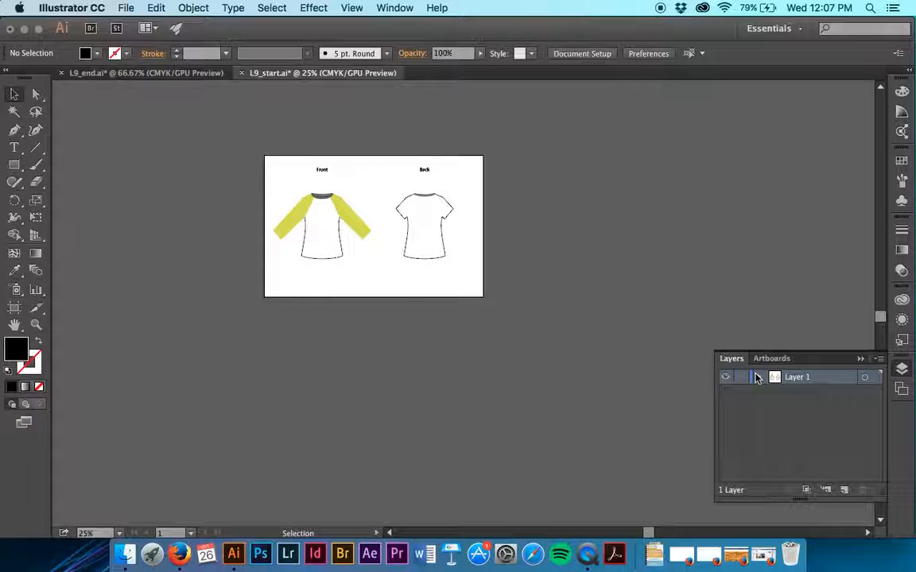
double_click(801, 382)
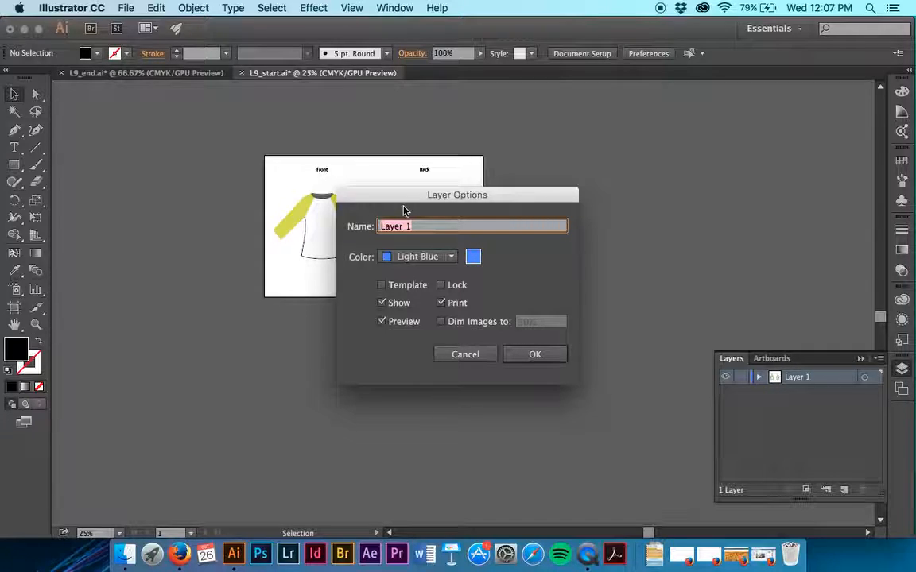
type("Shi")
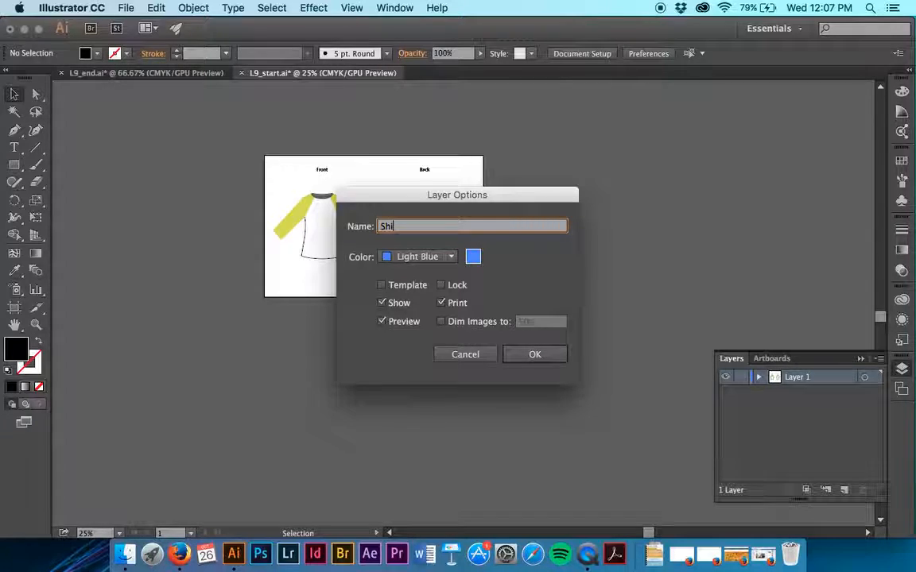
type("rt Layer")
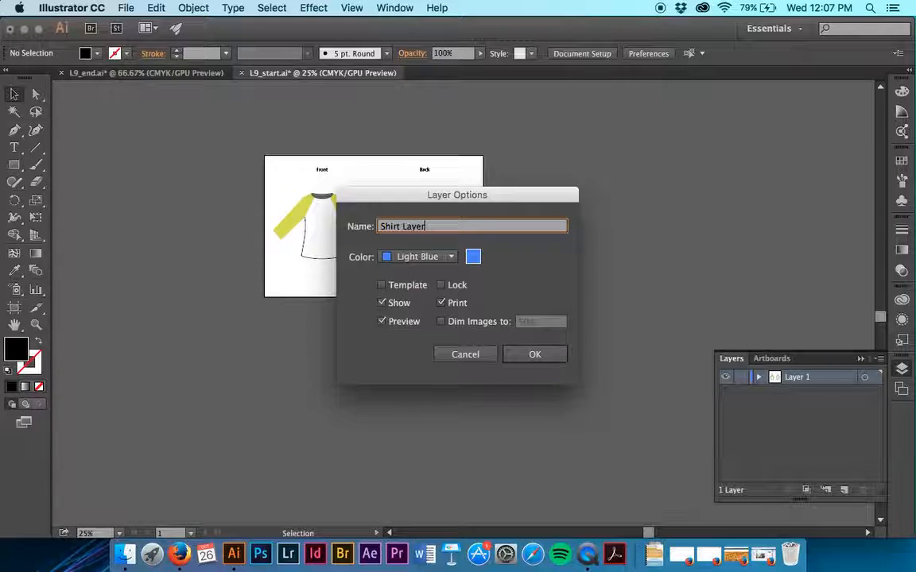
key("Return")
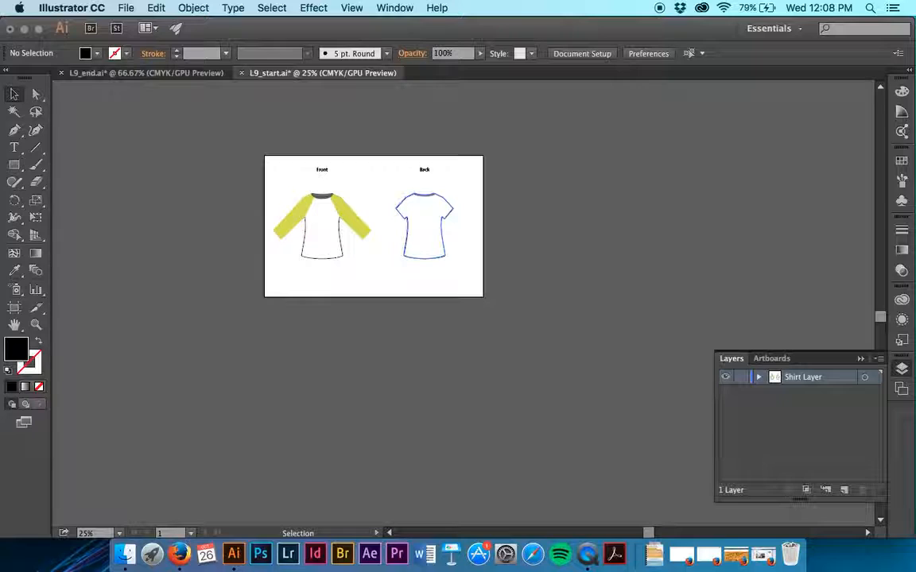
Step: Save the document in the Lesson09 folder as an Illustrator CC file named with the surname followed by "-Shirts", keeping the default options
left_click(125, 8)
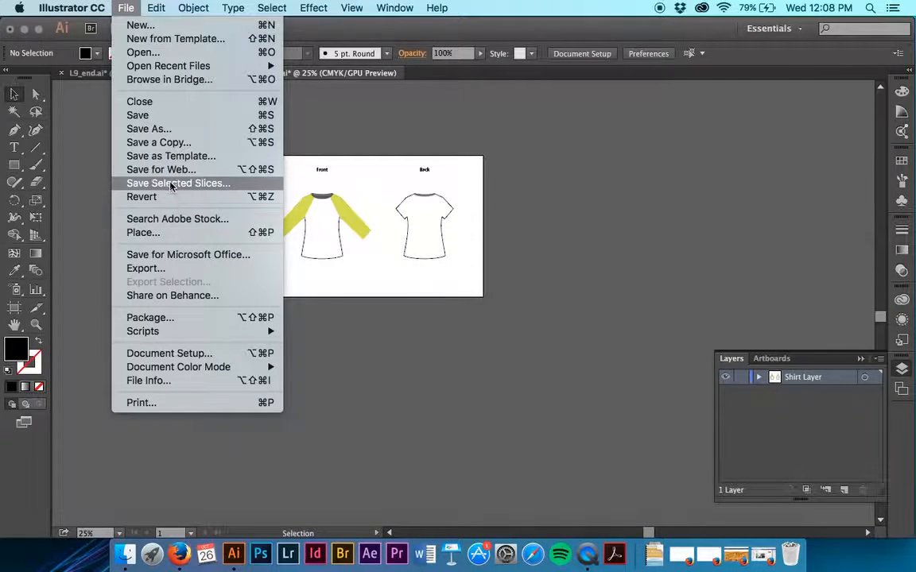
left_click(163, 137)
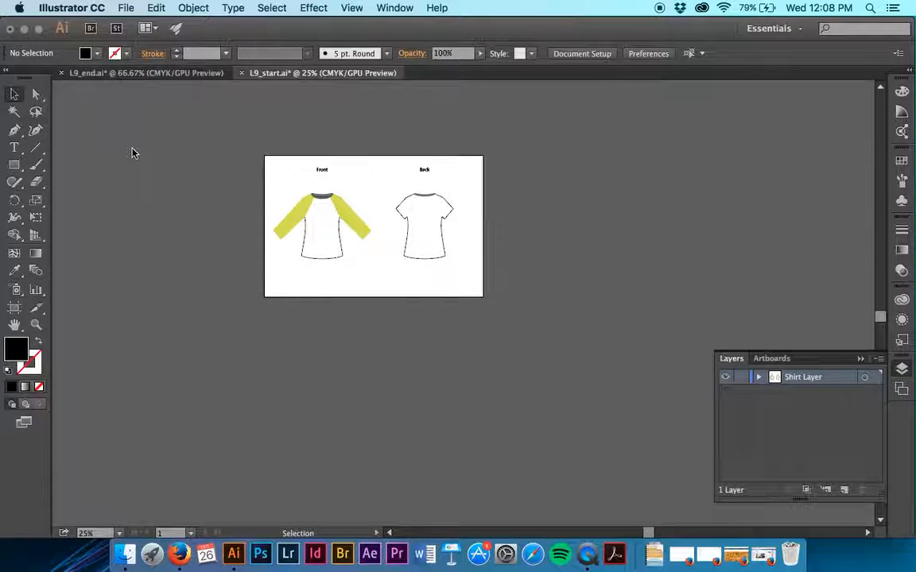
type("Aase")
key("BackSpace")
key("BackSpace")
key("BackSpace")
key("BackSpace")
type("Saasen")
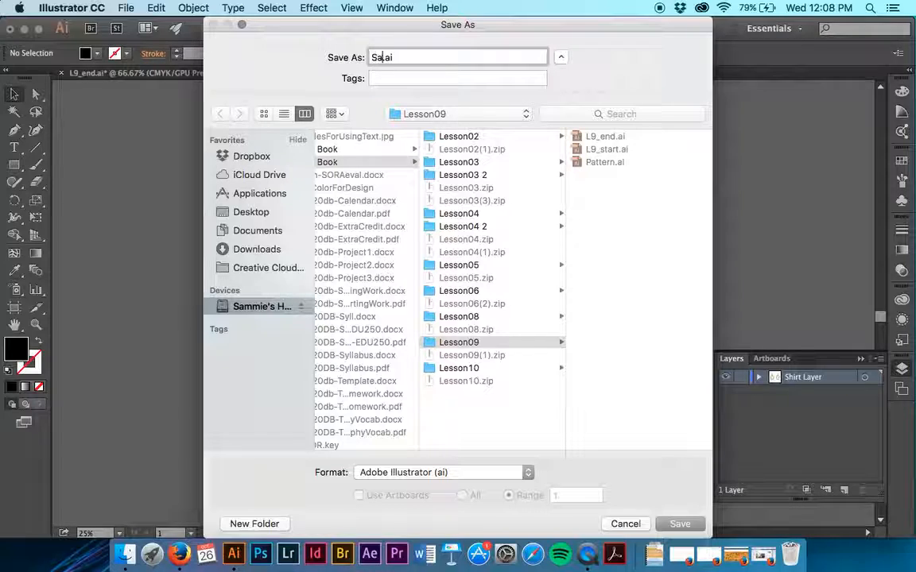
type("-Shir")
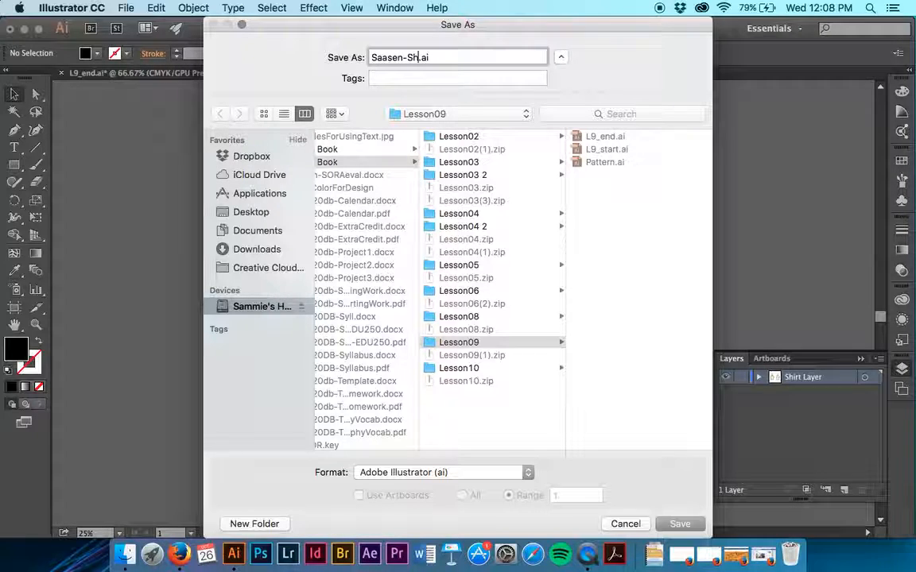
type("ts")
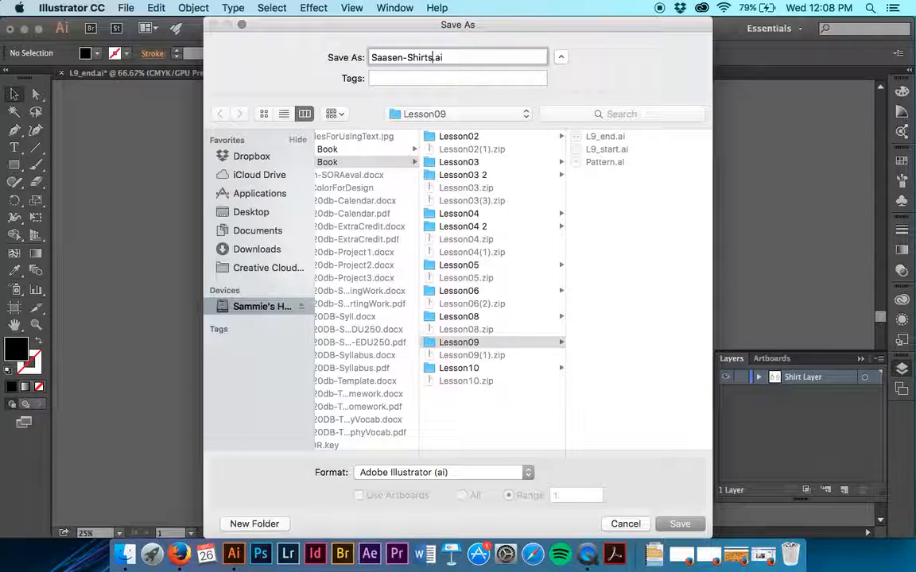
key("Return")
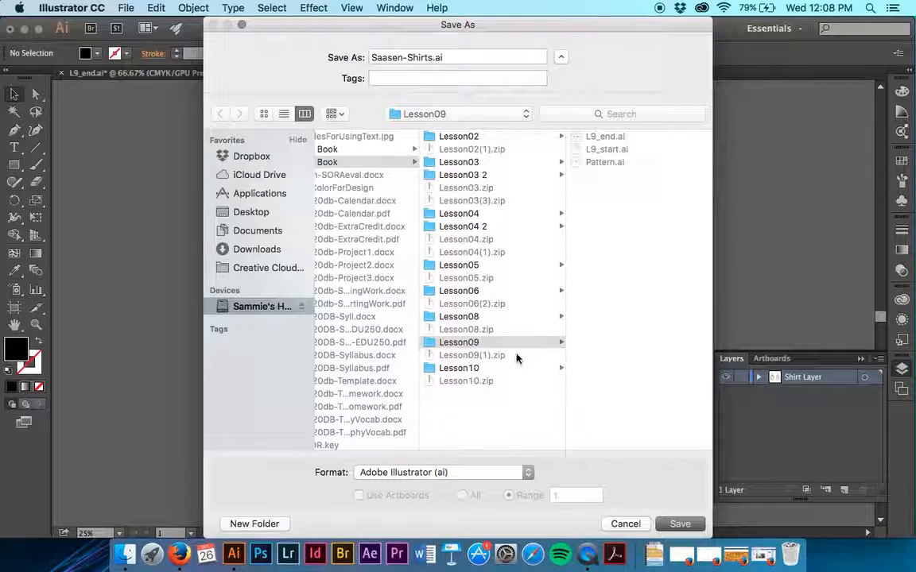
left_click(686, 525)
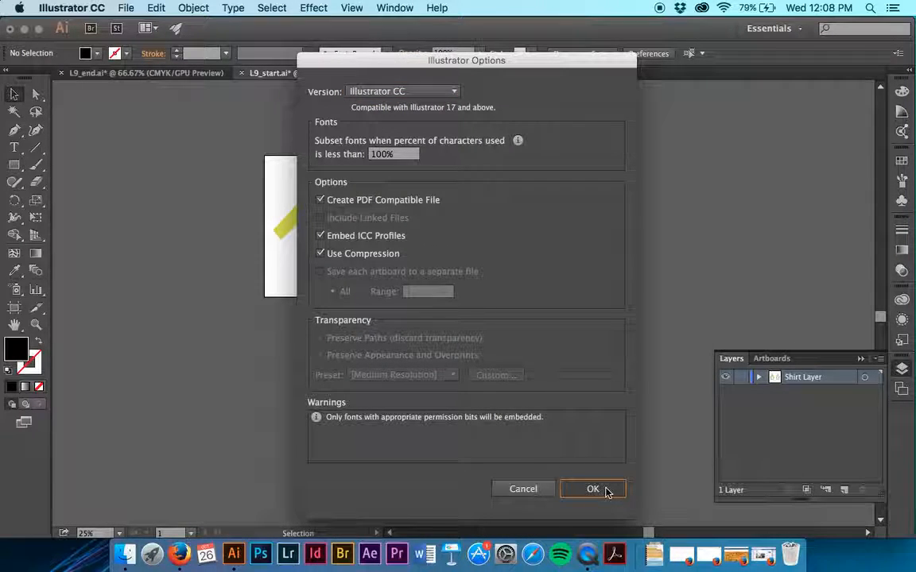
left_click(593, 489)
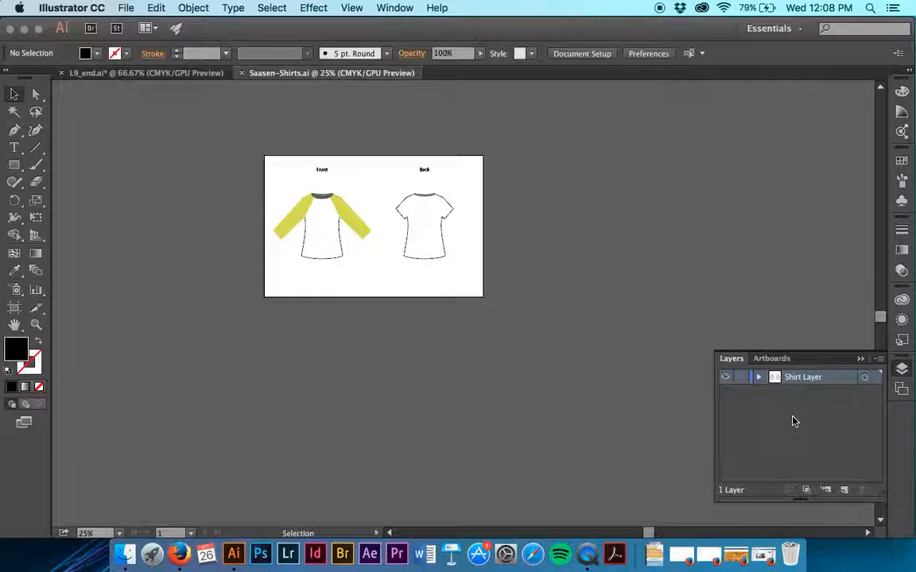
Step: Create a new layer above Shirt Layer and name it Shirt Back
left_click(845, 491)
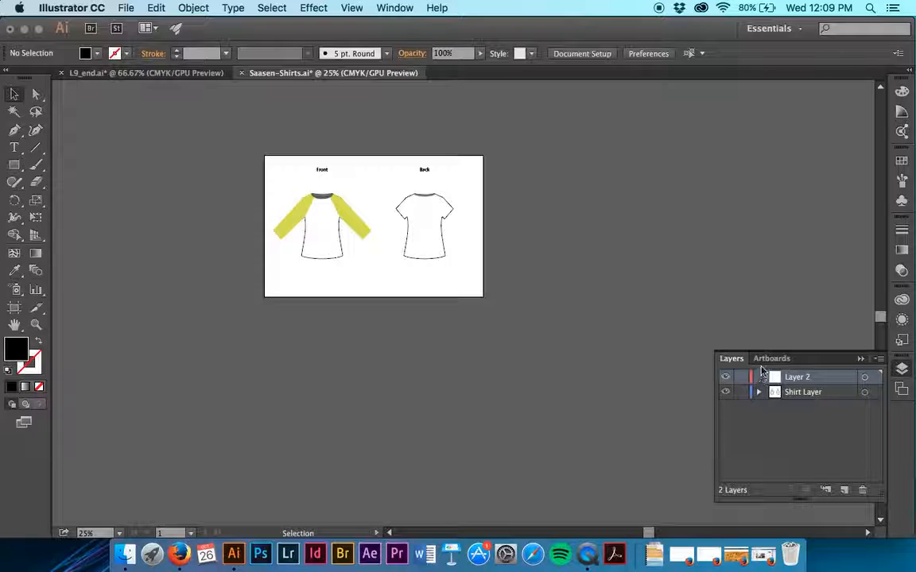
double_click(807, 379)
type("Shirt Back")
key("Return")
Step: Add another layer above Shirt Back, naming it Pattern Front and keeping the default layer options
left_click(846, 492, "alt")
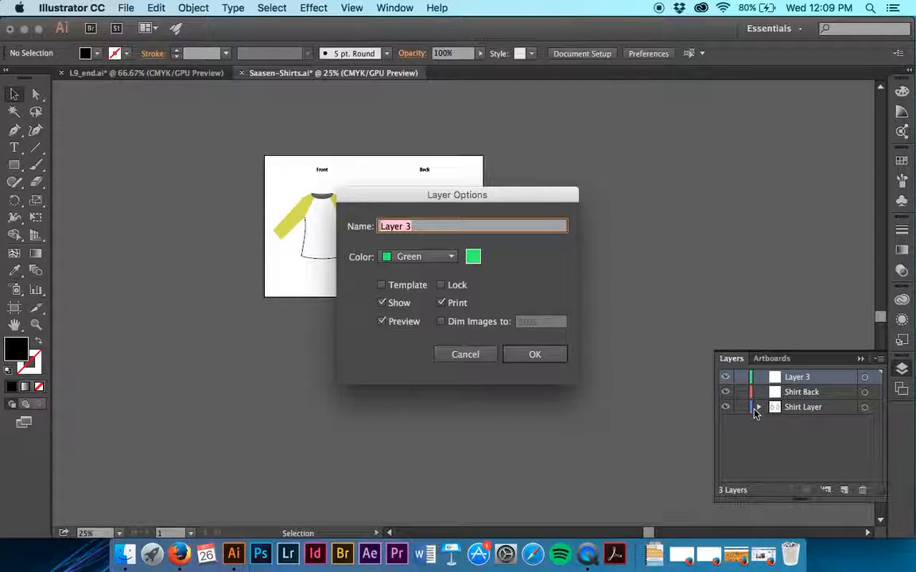
type("Pattern Front")
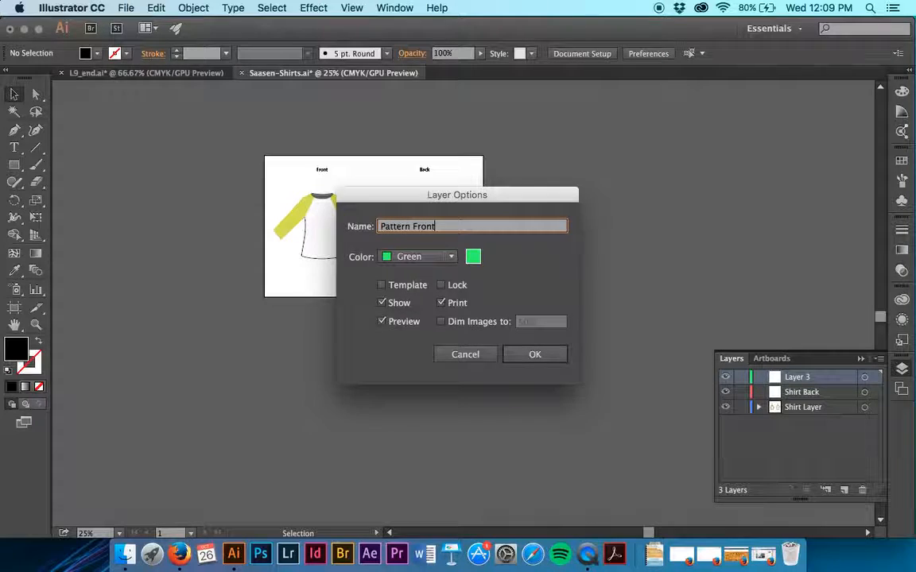
key("Return")
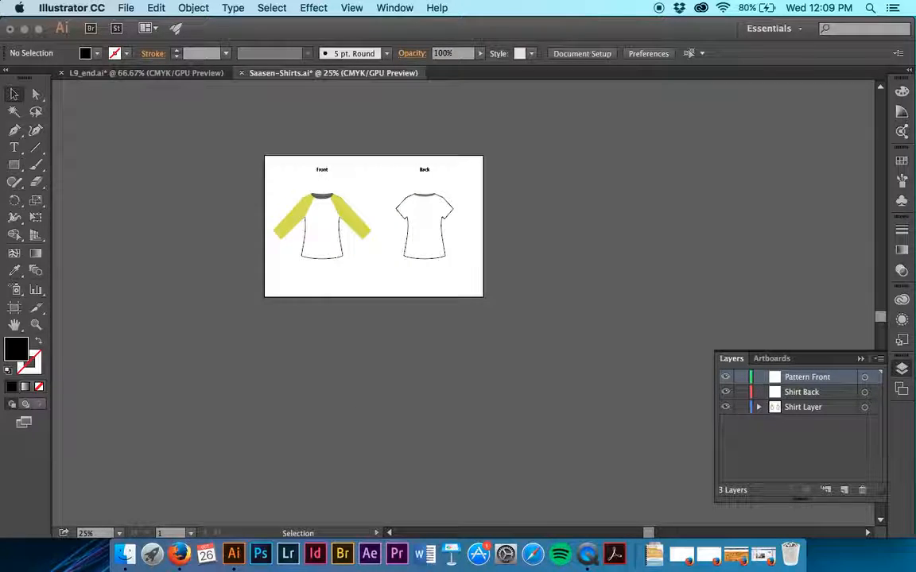
Step: Create a new layer named Labels at the top of the layer stack
left_click(847, 495, "alt")
type("Labels")
key("Return")
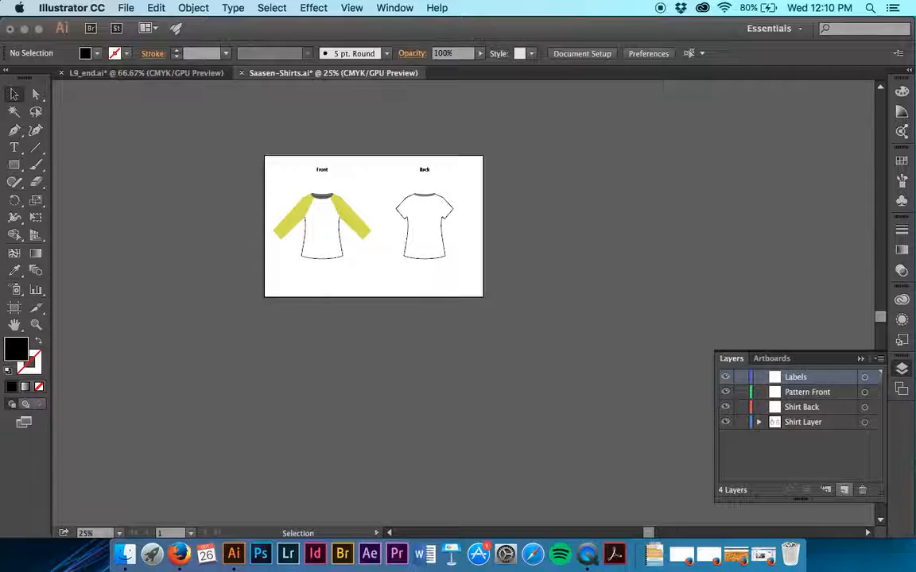
Step: Duplicate the Pattern Front layer and rename the upper copy Pattern Back
left_click(826, 392)
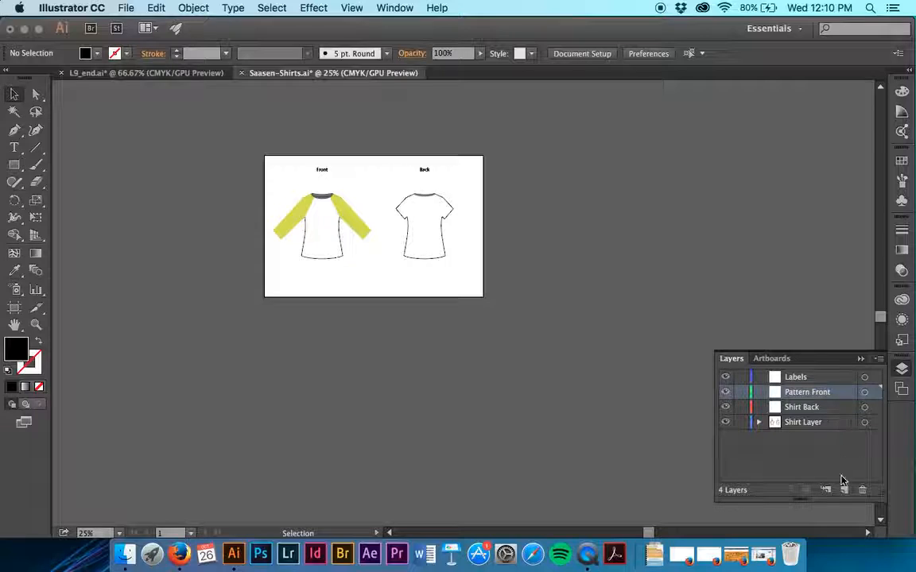
left_click_drag(844, 401, 844, 491)
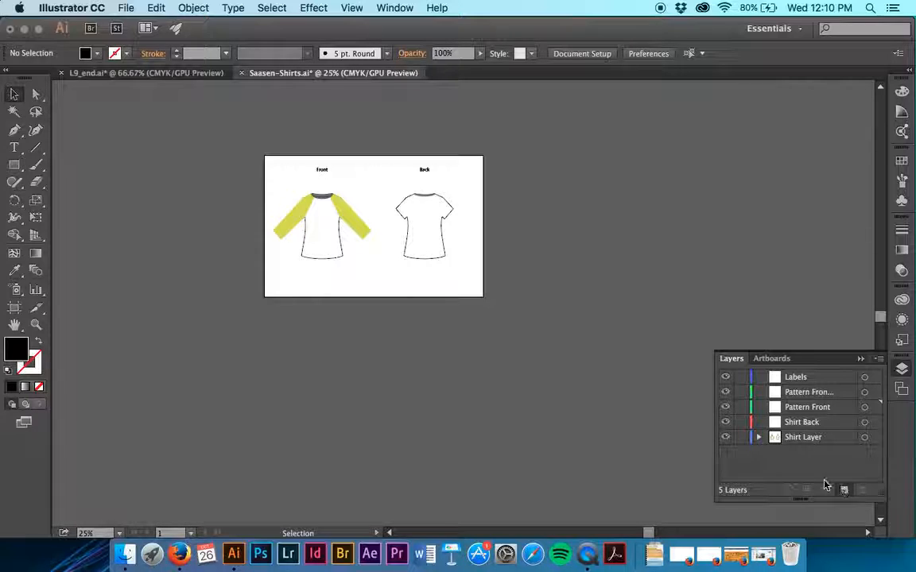
double_click(809, 392)
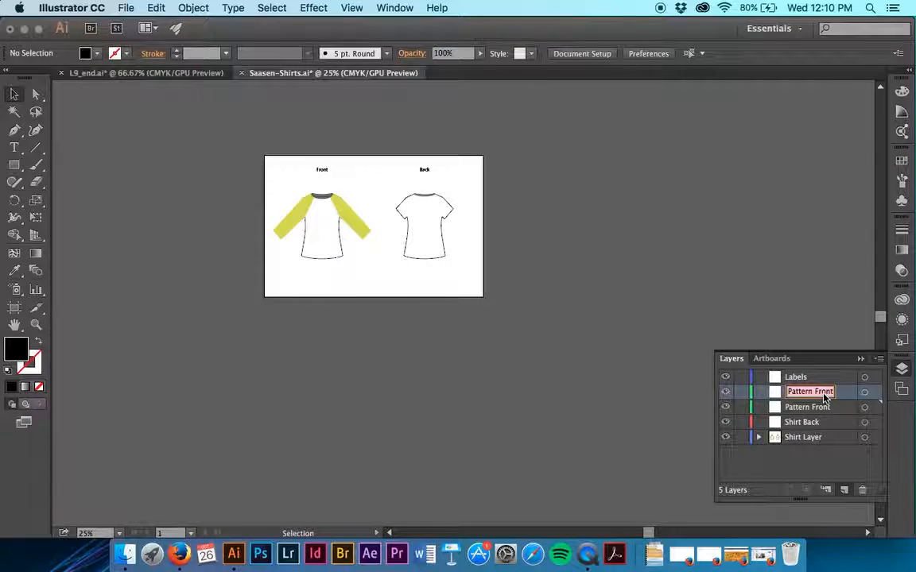
left_click_drag(815, 392, 850, 392)
type("Pattern Back")
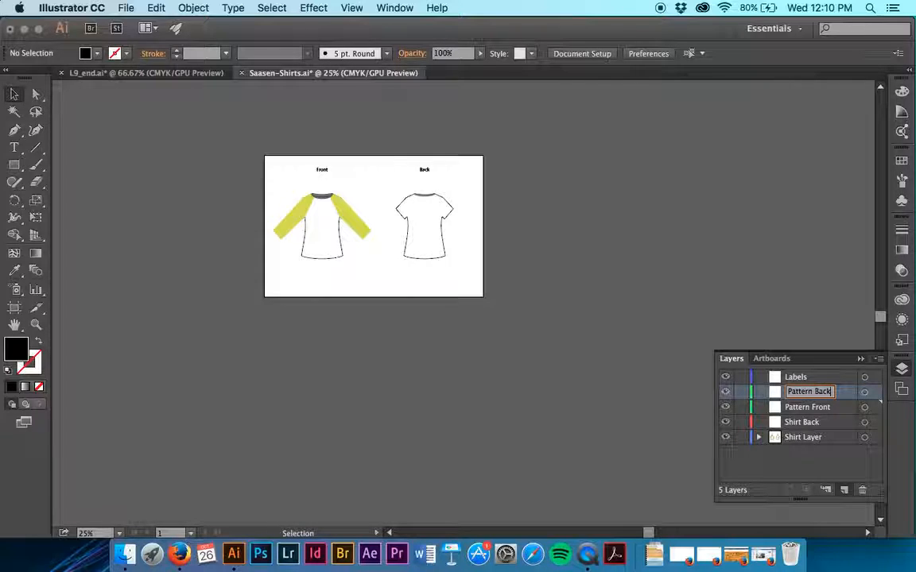
key("Return")
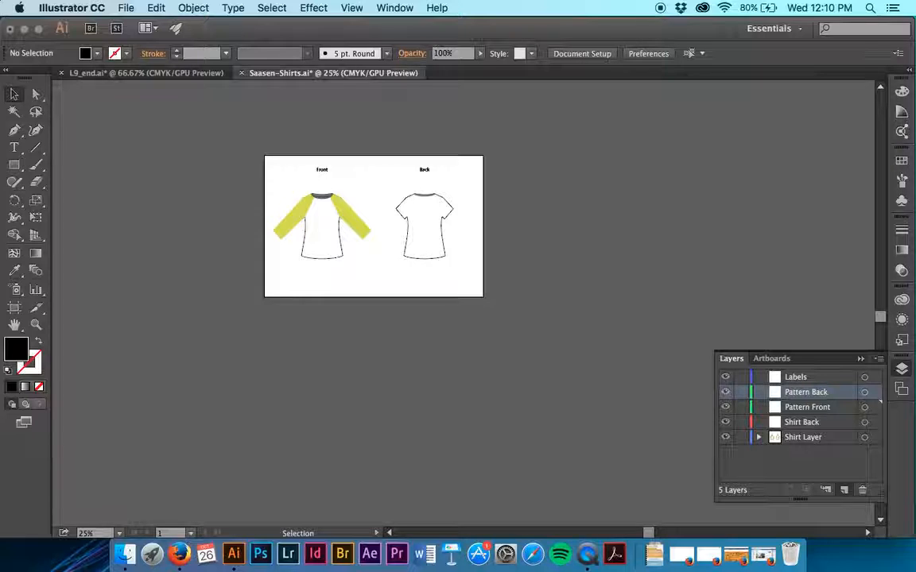
Step: Create a sublayer inside the Pattern Front layer and give it a name starting with "Front Col"
left_click(812, 407)
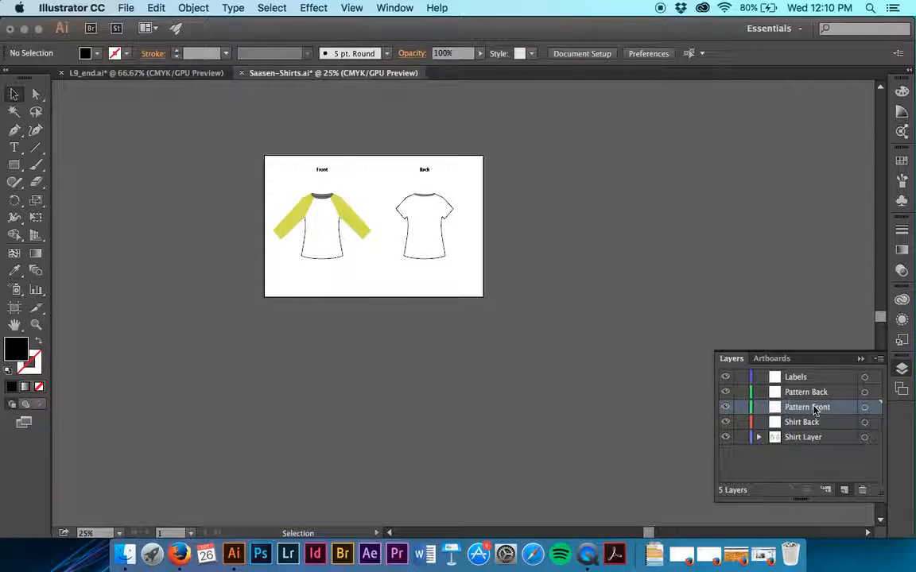
left_click(827, 493)
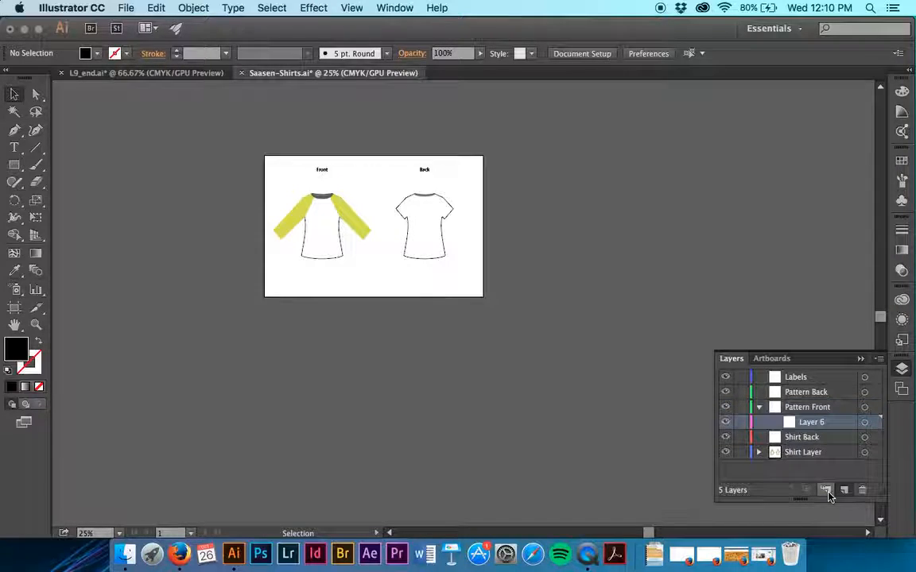
double_click(811, 422)
type("Front Co")
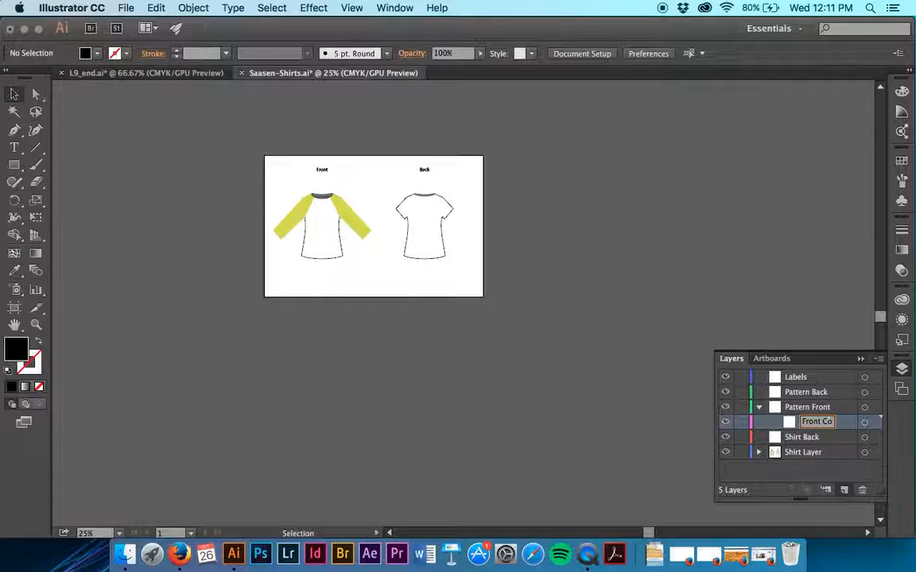
type("llar")
key("Return")
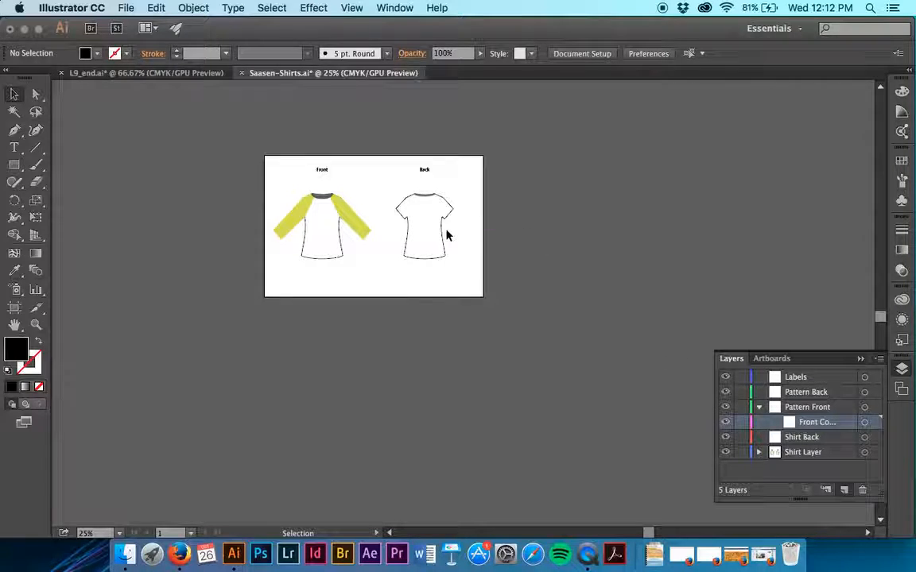
Step: Select the front shirt's yellow-green sleeves, locate and expand their group within Shirt Layer, and rename the group Front Sleeve
left_click(343, 213)
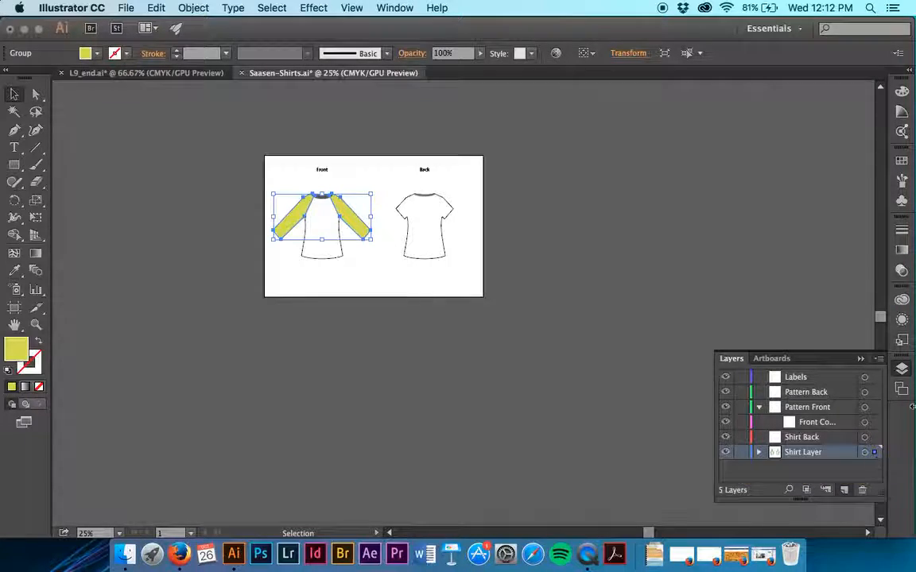
left_click(759, 453)
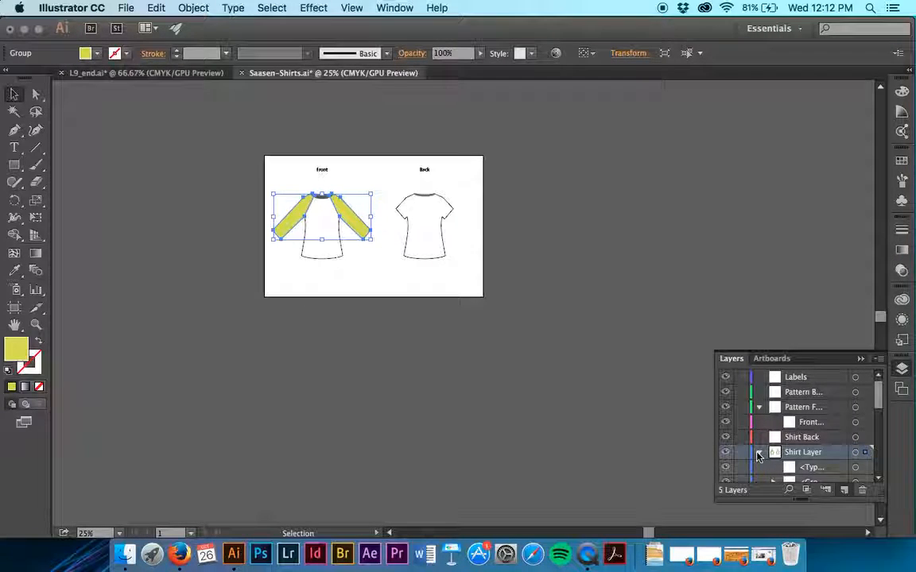
scroll(758, 456, "down", 5)
scroll(757, 455, "down", 3)
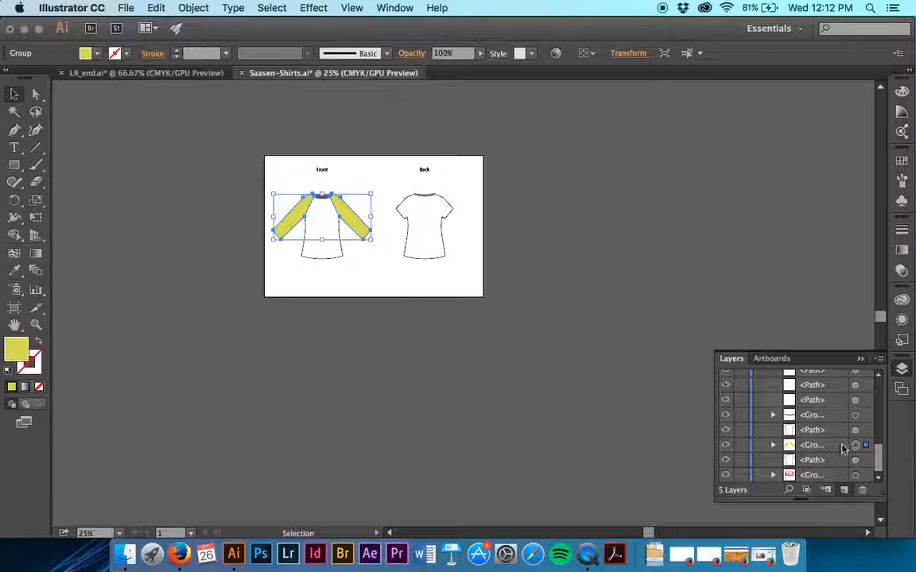
left_click(773, 445)
scroll(816, 461, "down", 1)
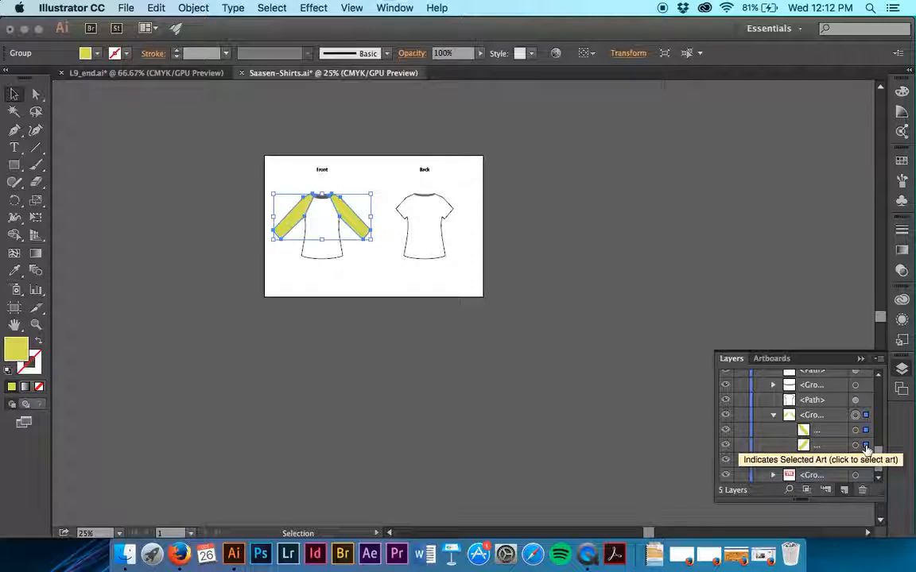
double_click(814, 416)
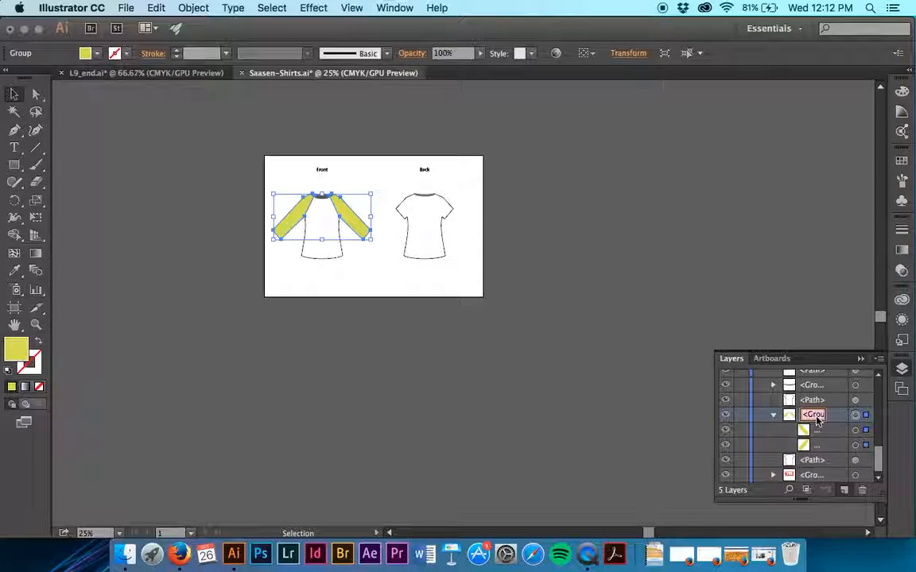
type("Front Sleev")
type("eeves")
key("Return")
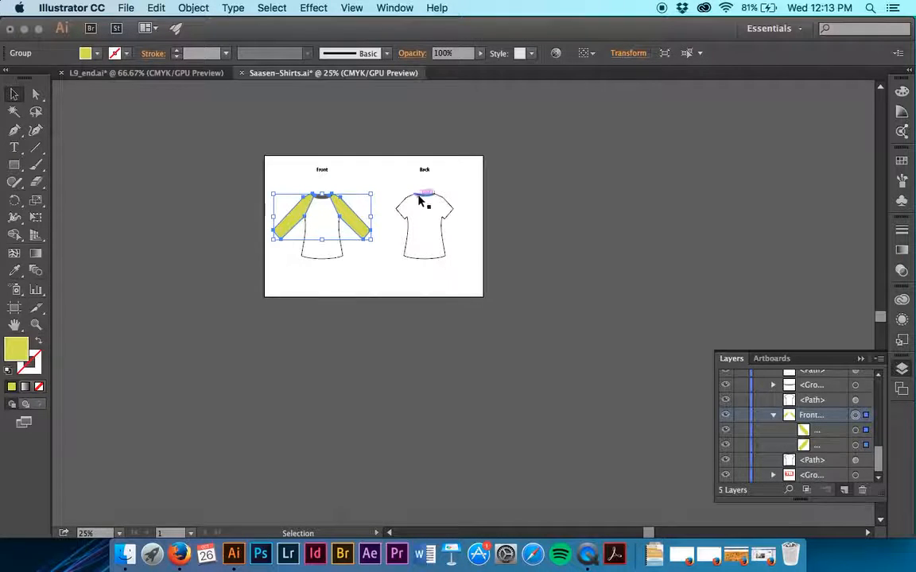
Step: Deselect the sleeve artwork and collapse Shirt Layer to show only the main layers
left_click(528, 251)
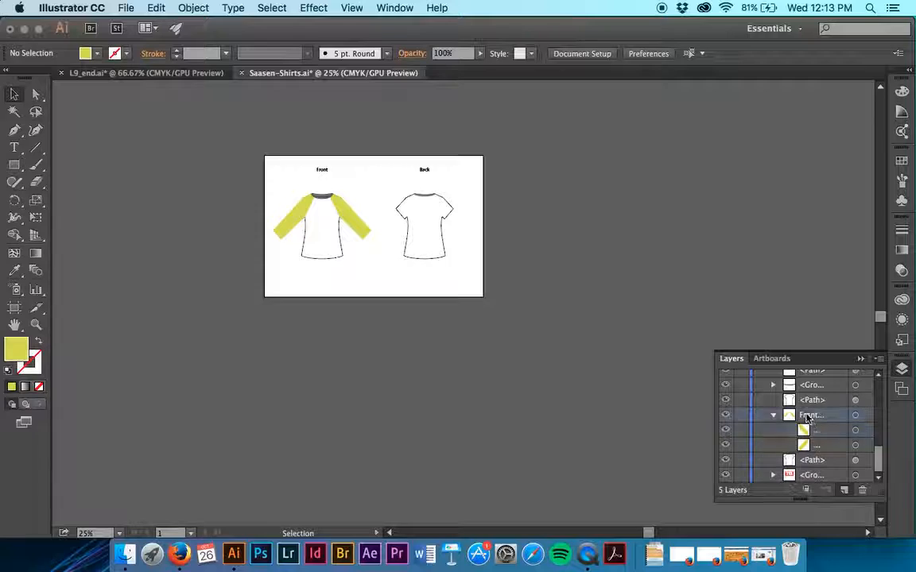
left_click_drag(878, 452, 877, 421)
scroll(856, 435, "down", 3)
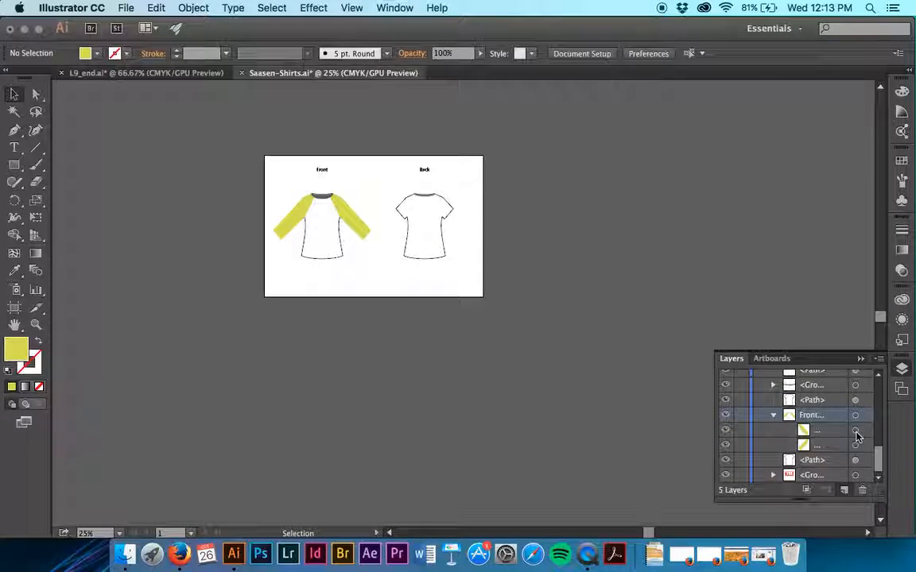
scroll(795, 421, "up", 5)
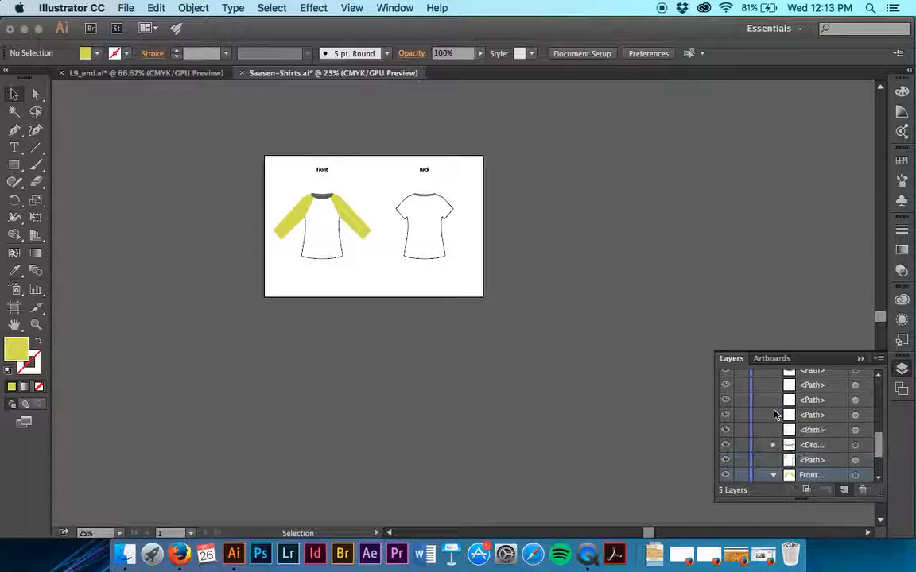
scroll(775, 414, "up", 2)
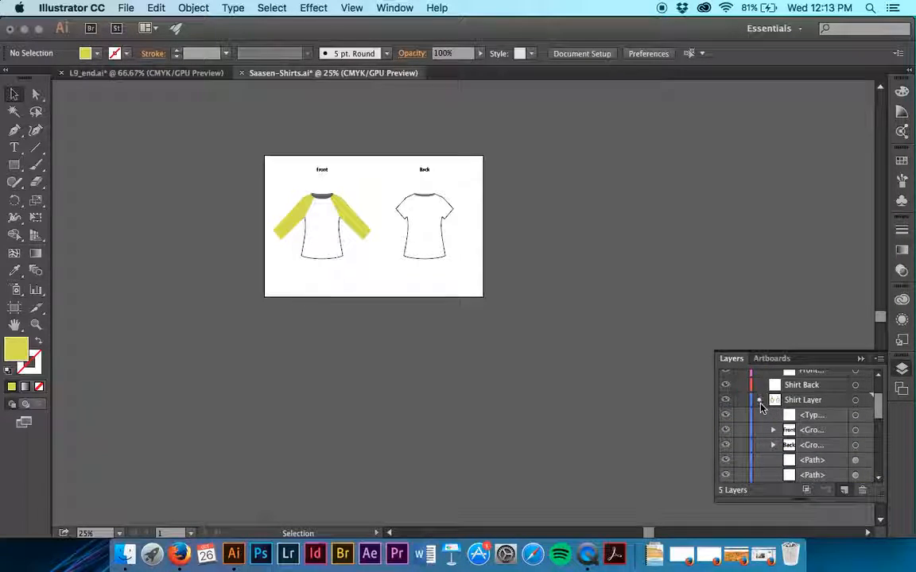
left_click(759, 400)
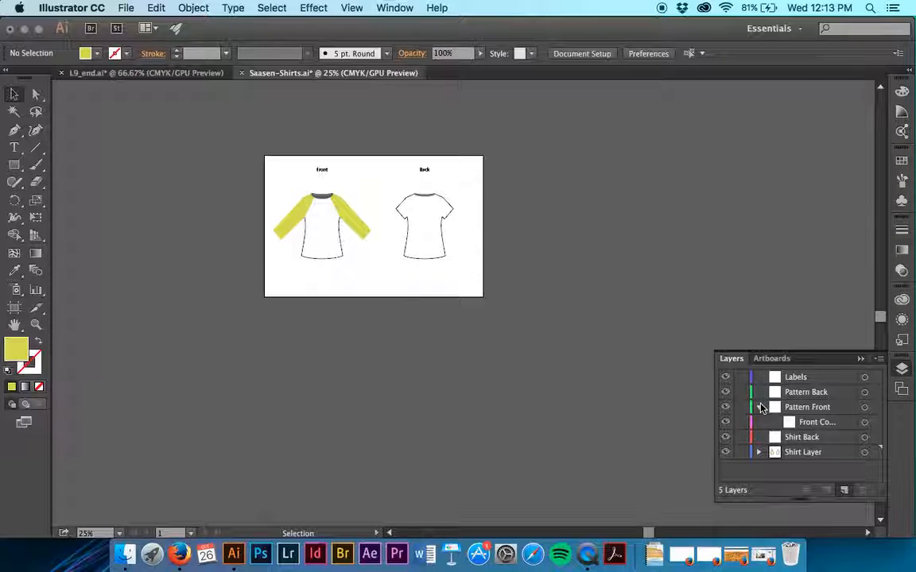
Step: Switch to Outline view, select all the back shirt's artwork including the stray lines beside it, and move it to the Shirt Back layer
left_click(346, 6)
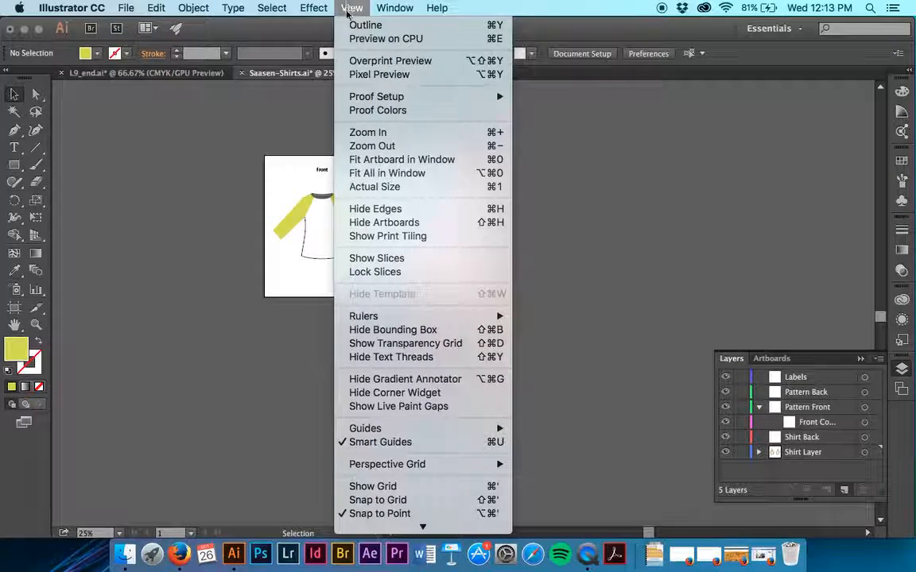
left_click(354, 25)
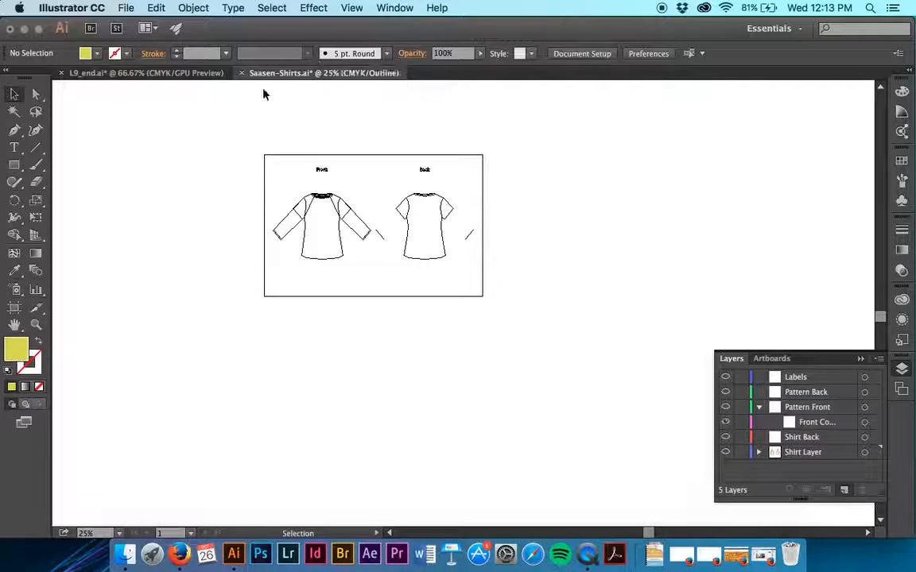
left_click_drag(387, 182, 472, 276)
left_click(471, 278)
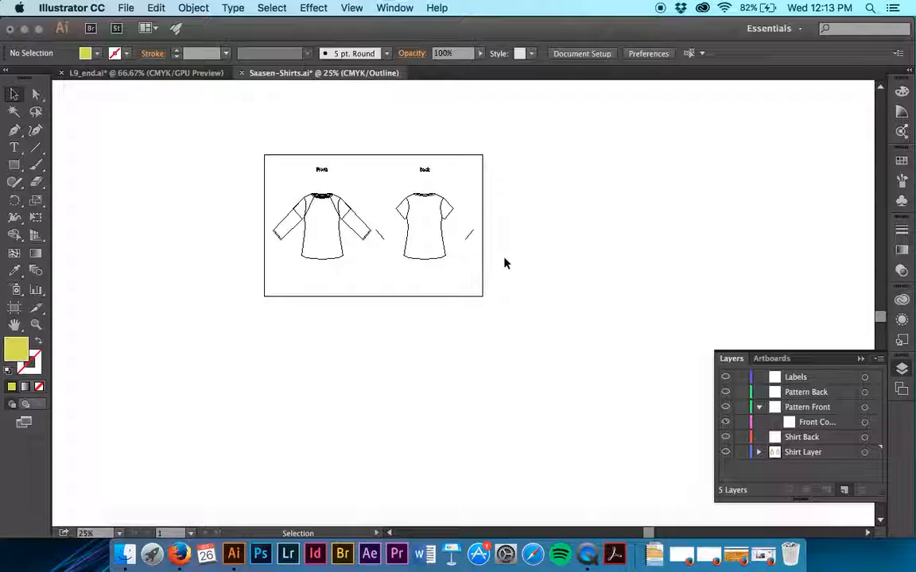
left_click_drag(374, 187, 473, 273)
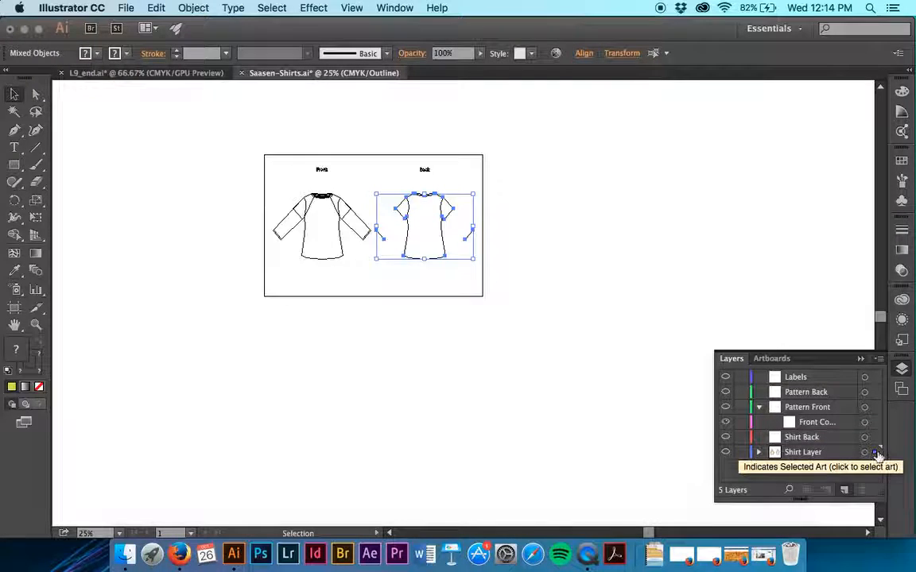
left_click_drag(877, 452, 875, 442)
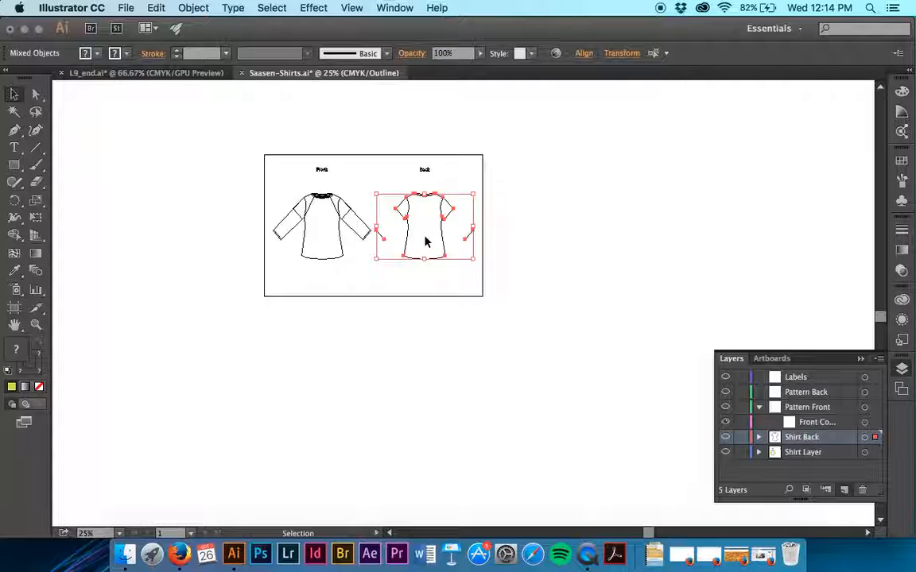
Step: Return the document to Preview display and deselect the back shirt artwork
left_click(313, 8)
left_click(362, 24)
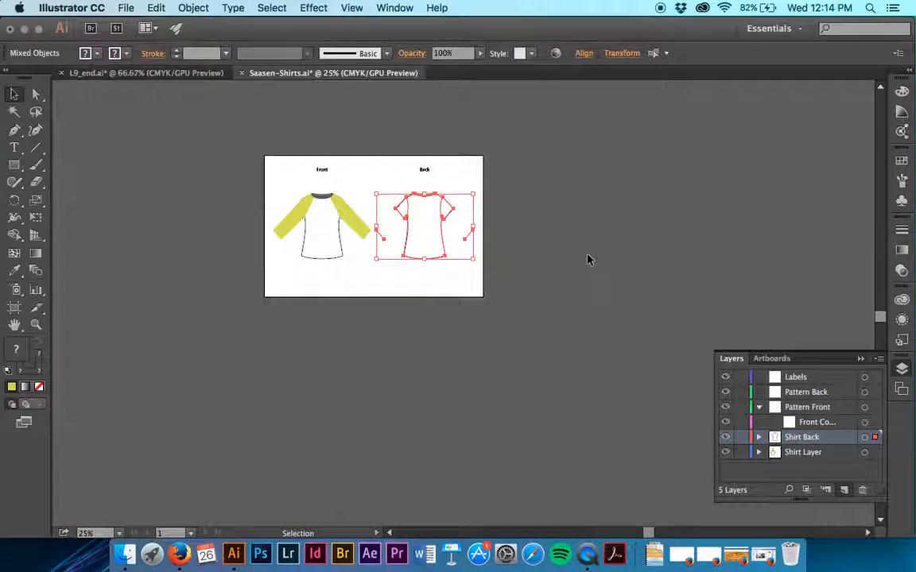
left_click(589, 260)
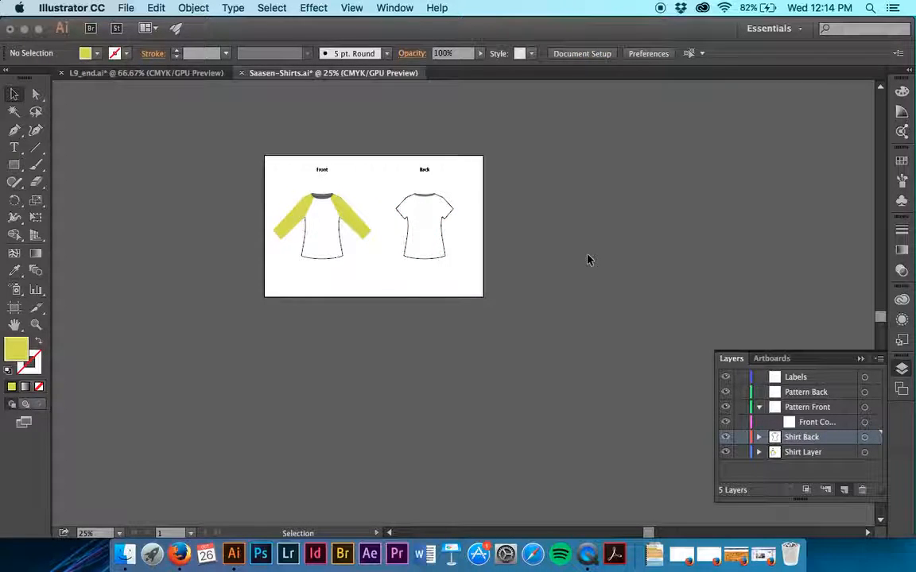
Step: Select a sleeve seam on the back shirt to check its layer, deselect it and expand the Shirt Back layer
left_click(442, 210)
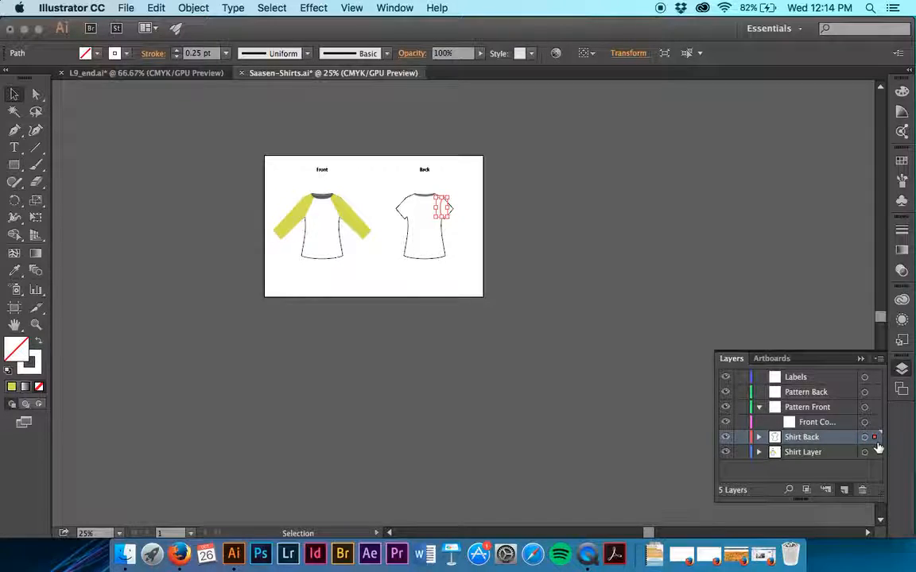
left_click(628, 306)
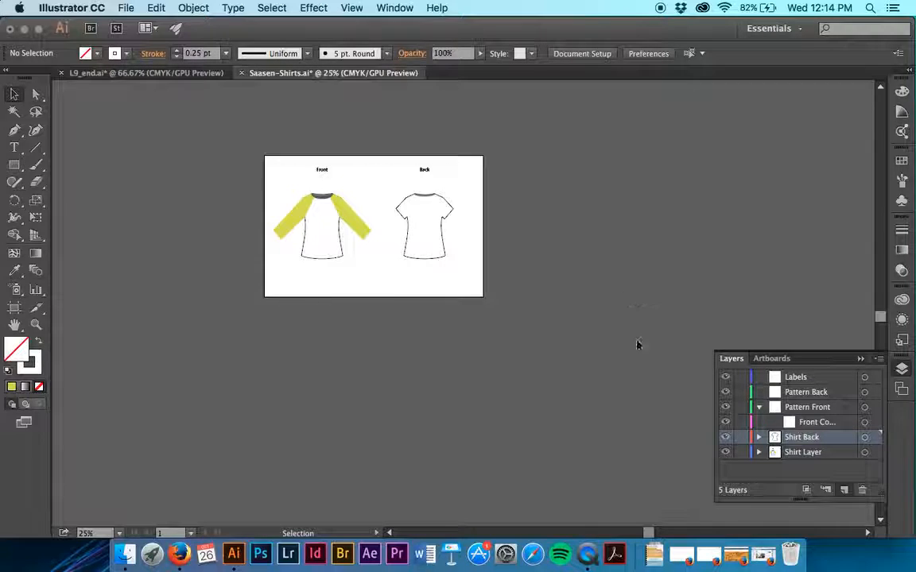
left_click(759, 443)
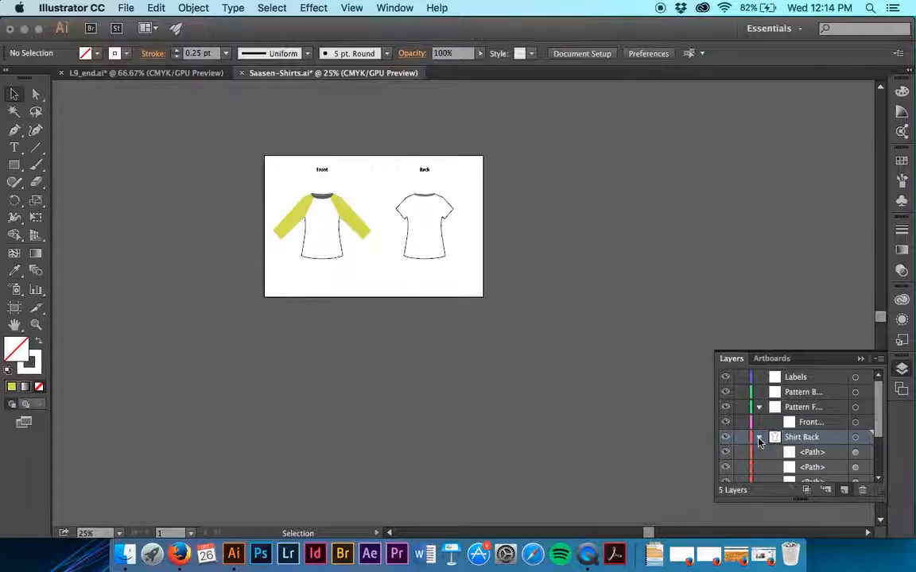
Step: Look through the paths and group inside the Shirt Back layer, and collapse the layer
scroll(760, 443, "down", 3)
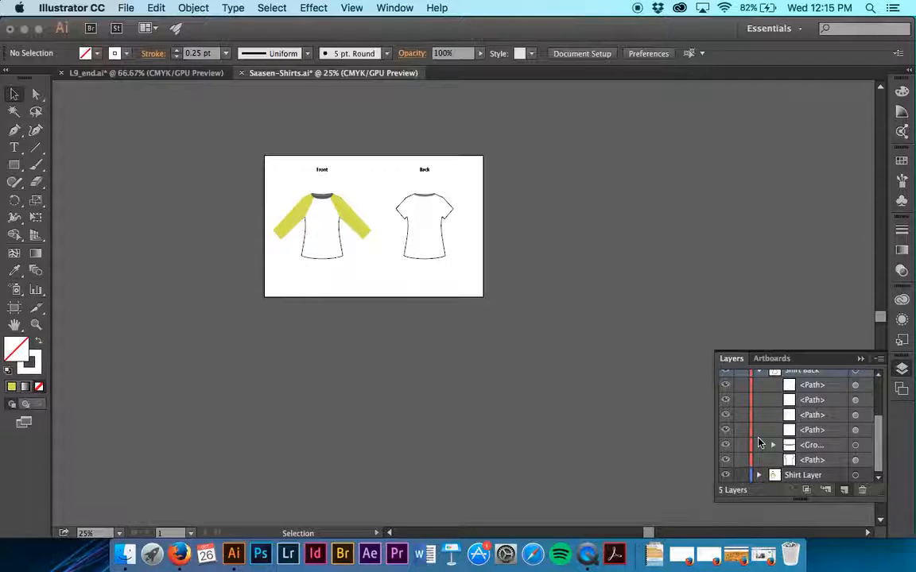
scroll(757, 438, "up", 2)
left_click(759, 400)
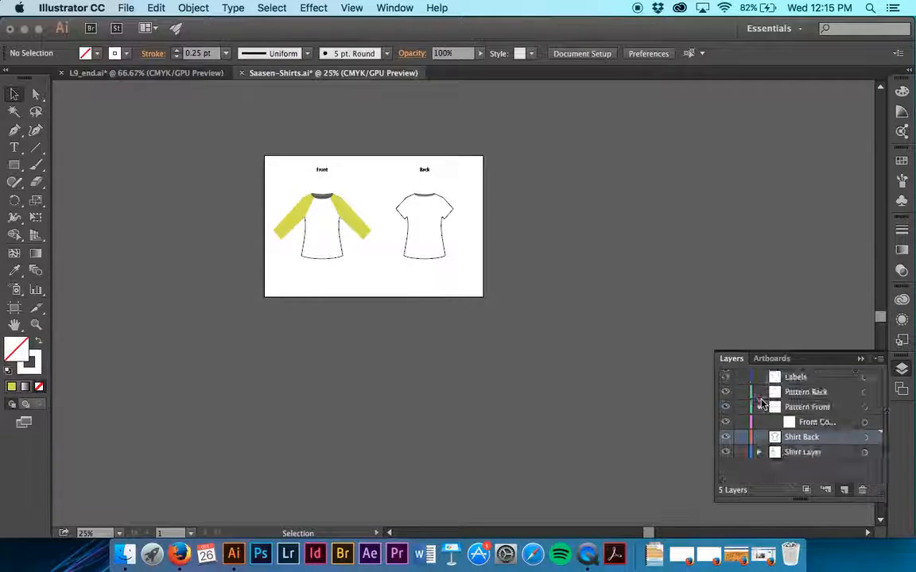
Step: Move the Front and Back text groups from Shirt Layer into the Labels layer, and expand Labels to check them
left_click(758, 452)
scroll(758, 457, "down", 5)
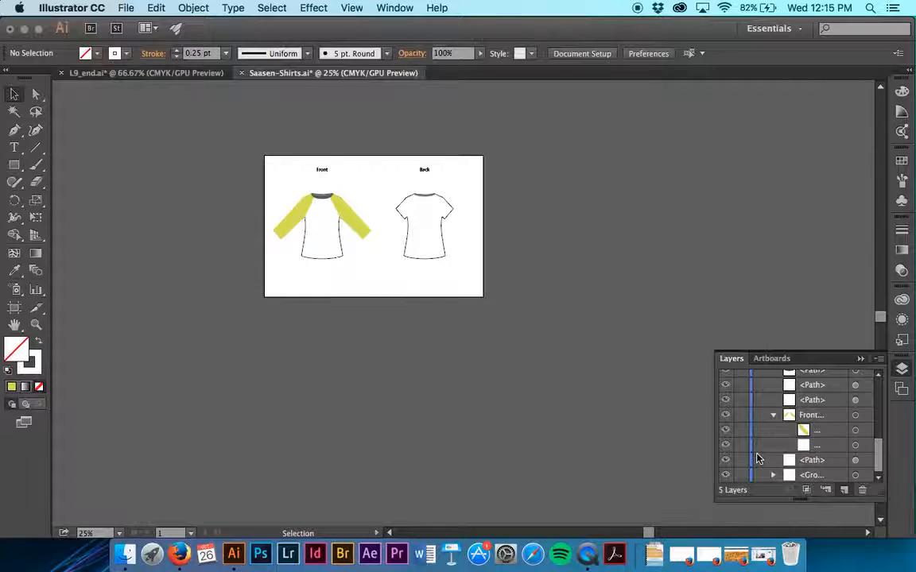
scroll(758, 457, "up", 3)
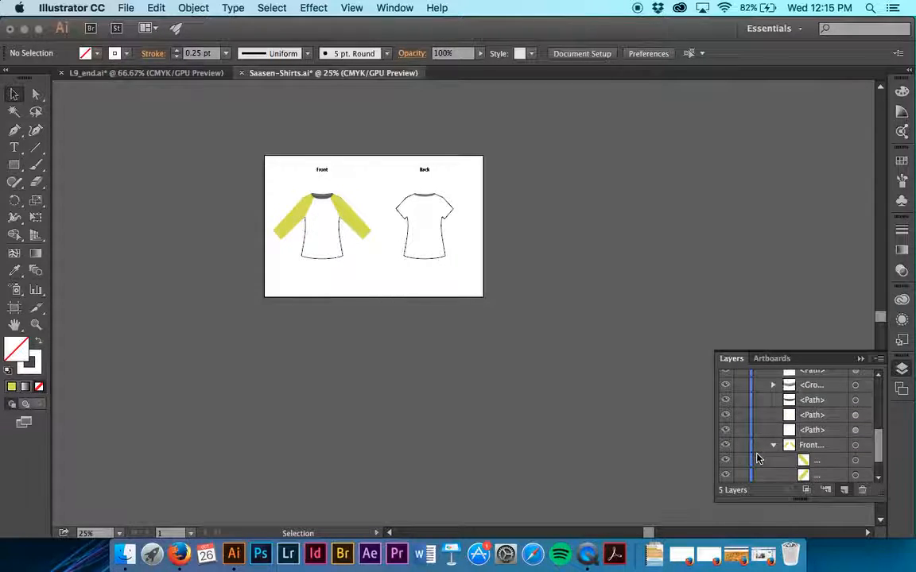
scroll(761, 441, "up", 2)
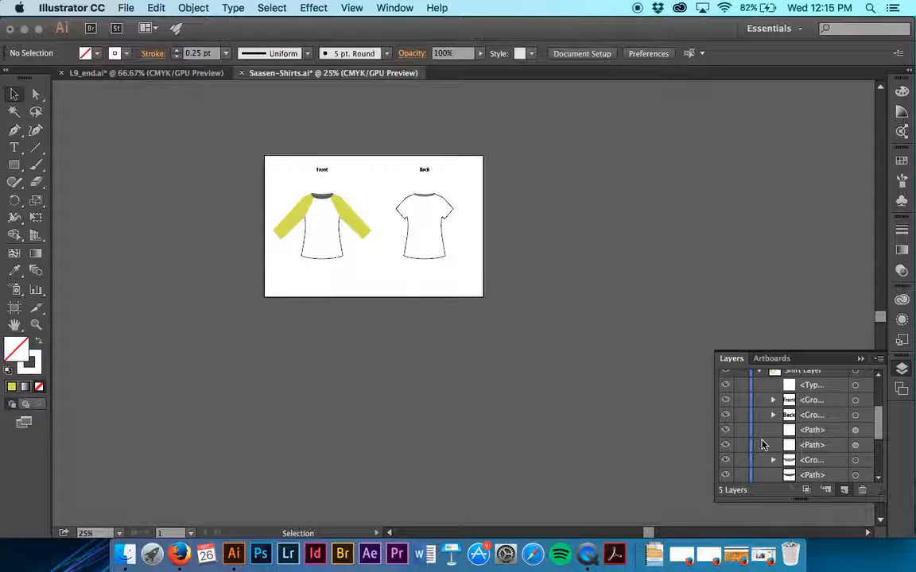
left_click(823, 415, "shift")
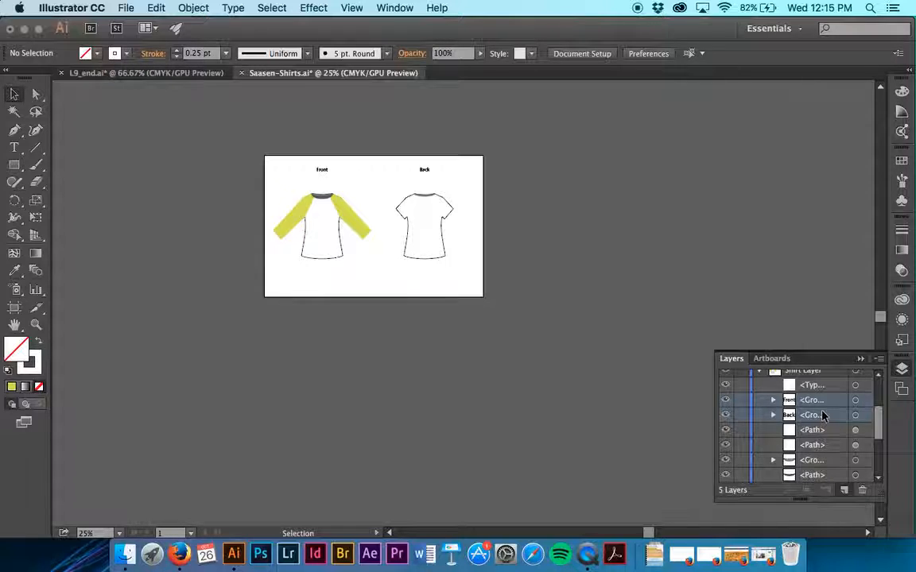
left_click_drag(822, 415, 827, 383)
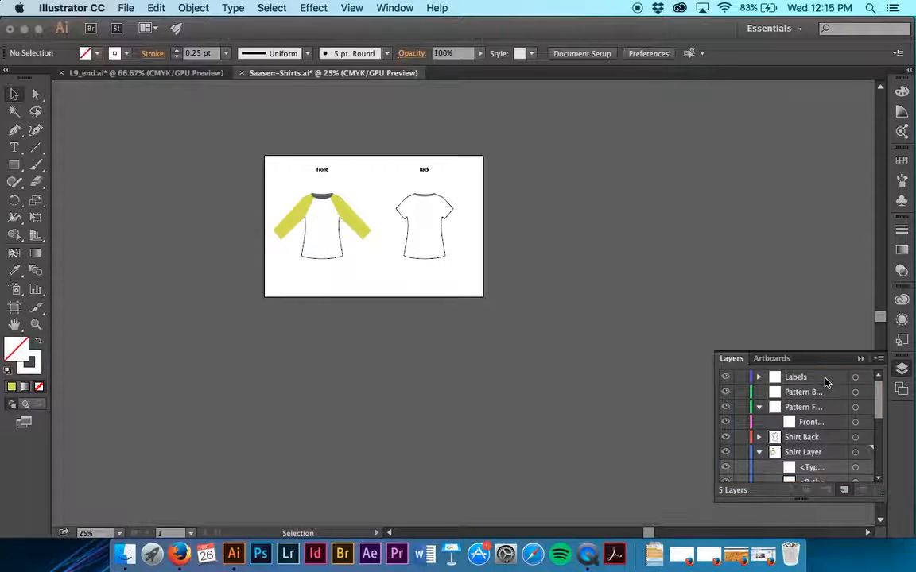
left_click(758, 377)
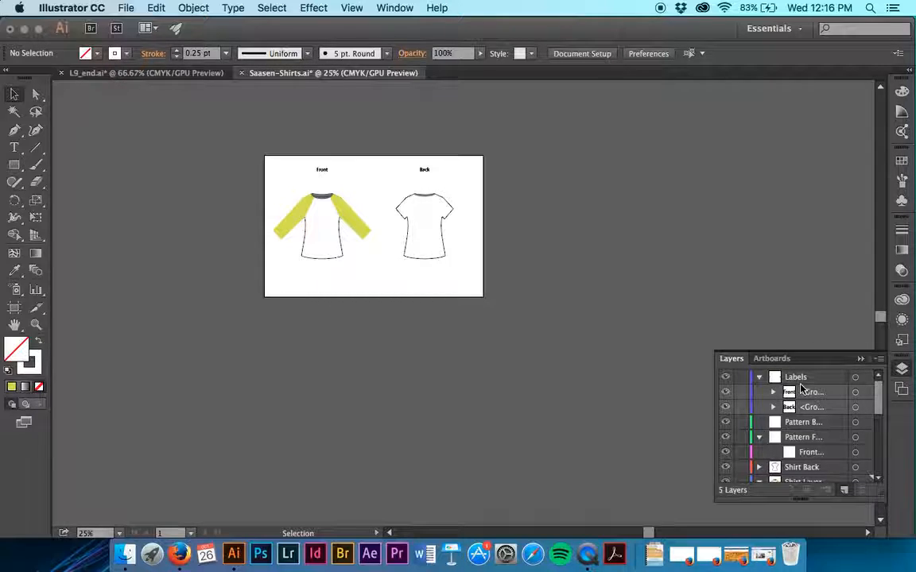
Step: Collapse the Pattern Front, Labels and Shirt Layer layers so only the five main layers are listed
left_click(758, 437)
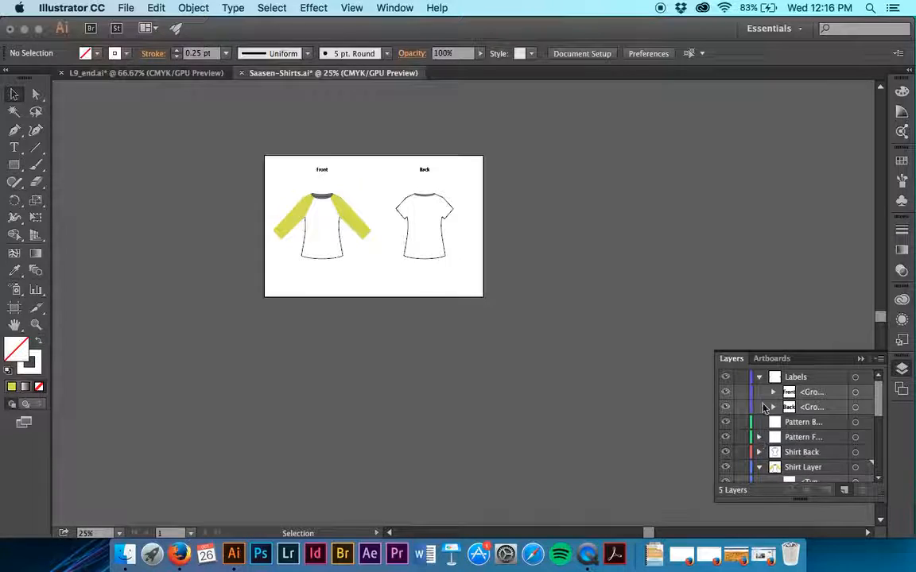
left_click(759, 377)
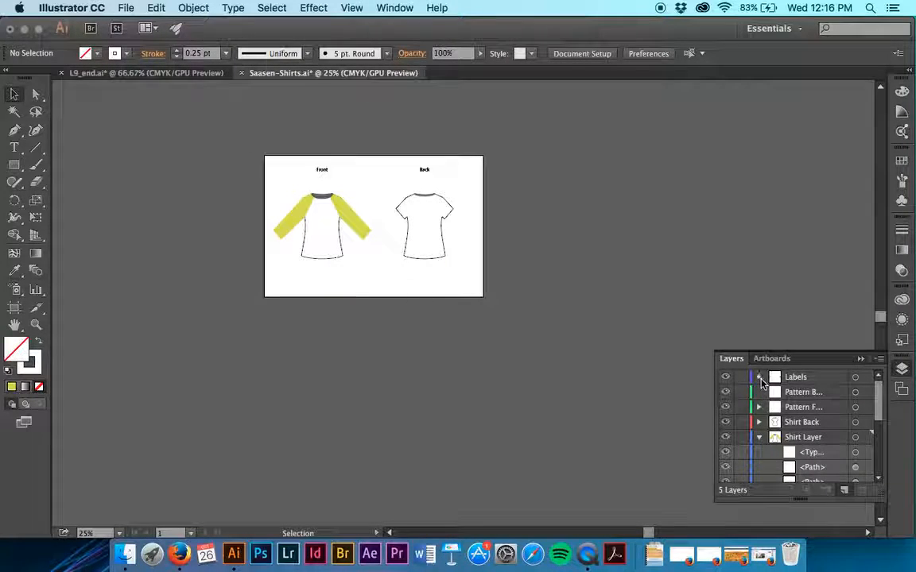
left_click(758, 377)
left_click(758, 377)
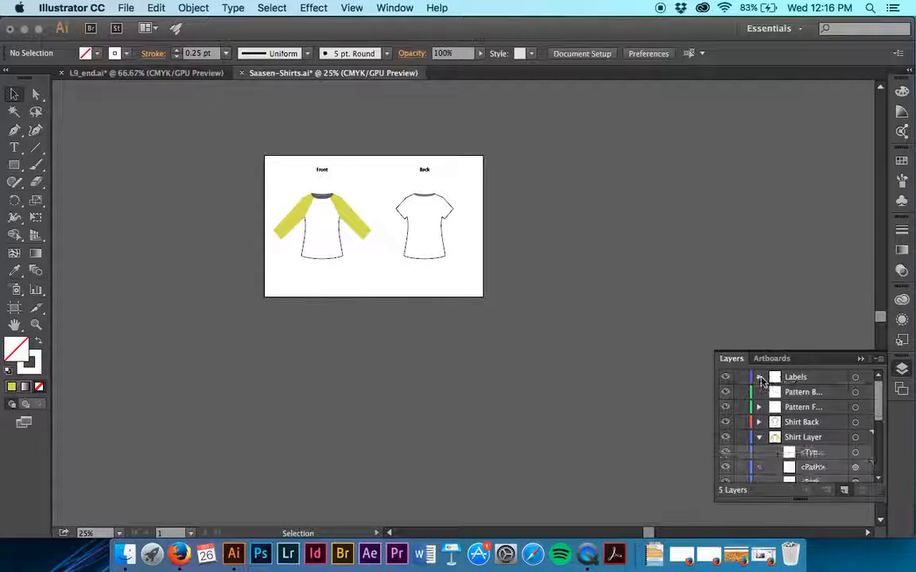
left_click(759, 437)
Step: Move Shirt Back and Shirt Layer together above the two pattern layers, directly below Labels
left_click(824, 425)
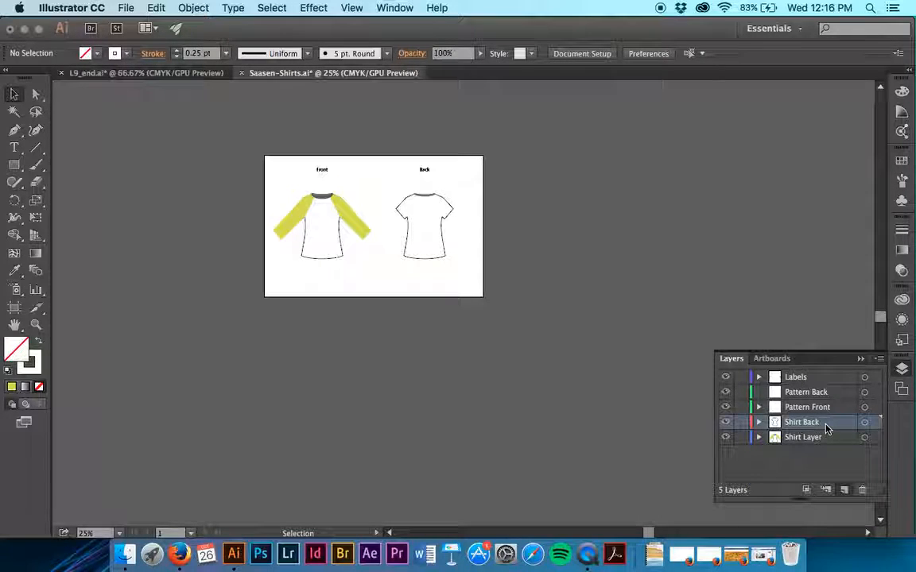
left_click(827, 438, "shift")
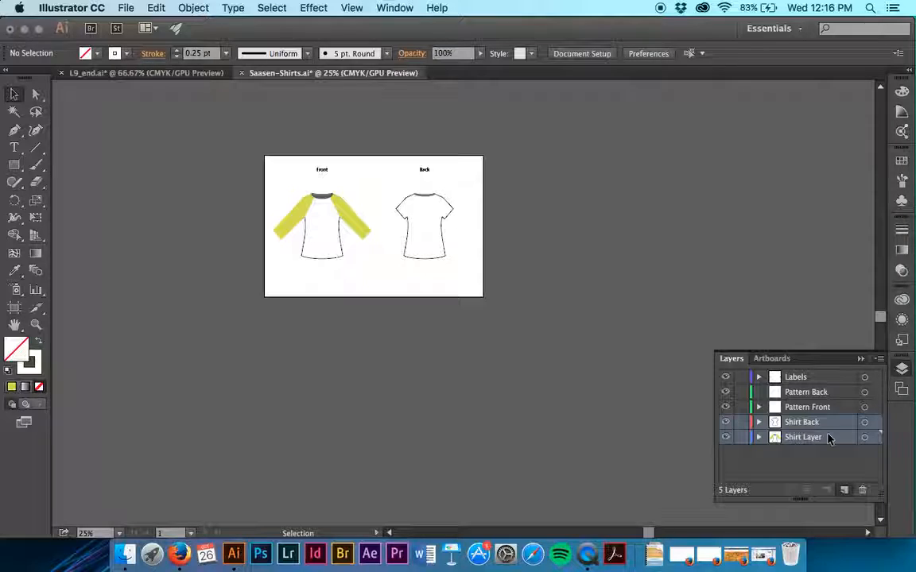
left_click_drag(828, 437, 828, 388)
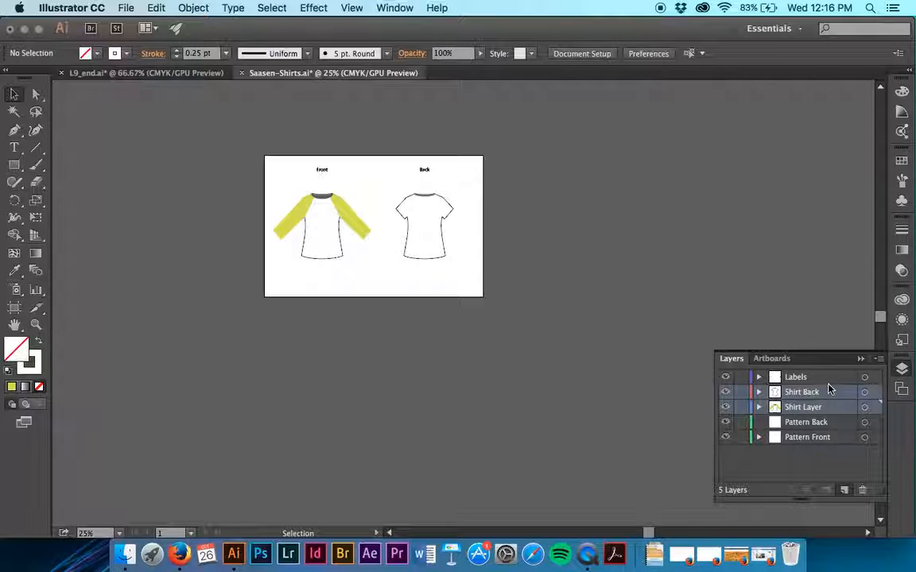
Step: Cut the front shirt's white body and paste it in front of the other front shirt artwork
left_click(332, 242)
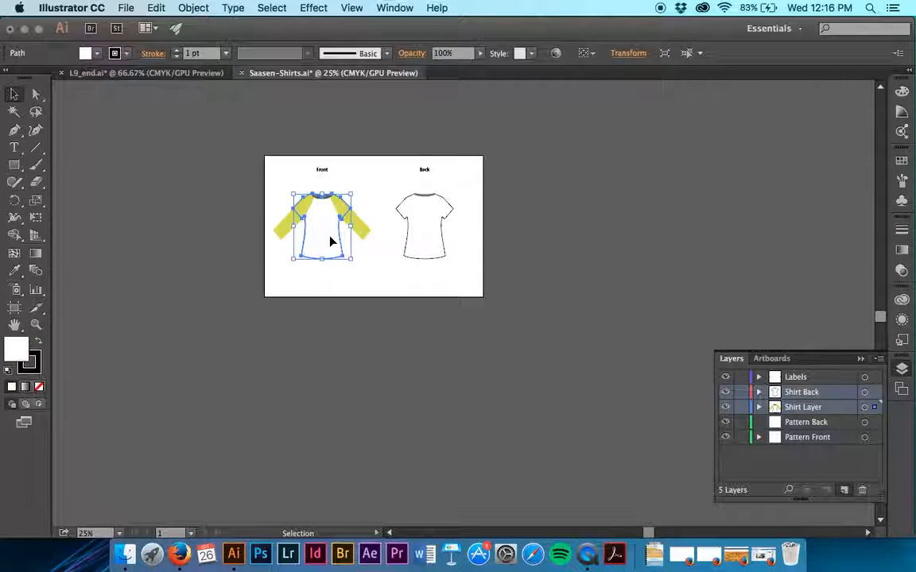
left_click(156, 10)
left_click(163, 61)
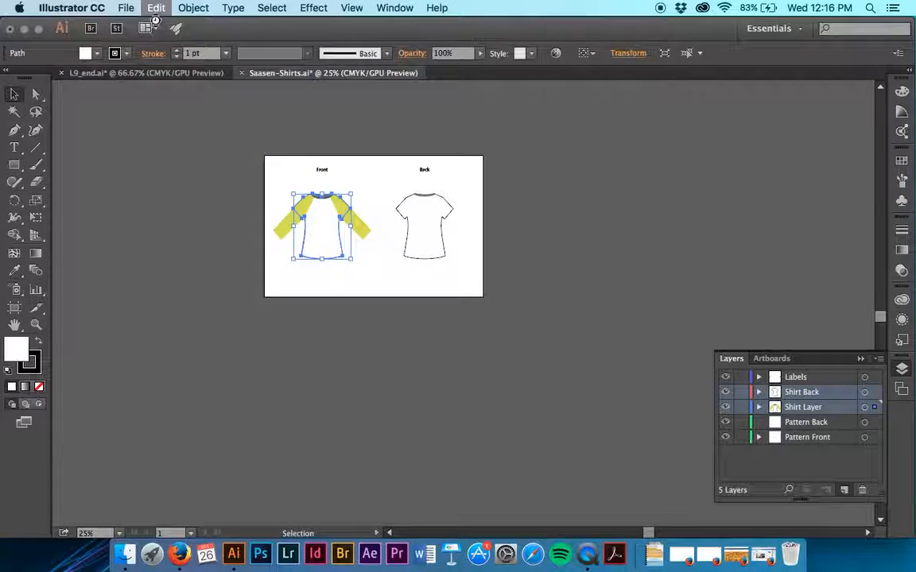
left_click(156, 7)
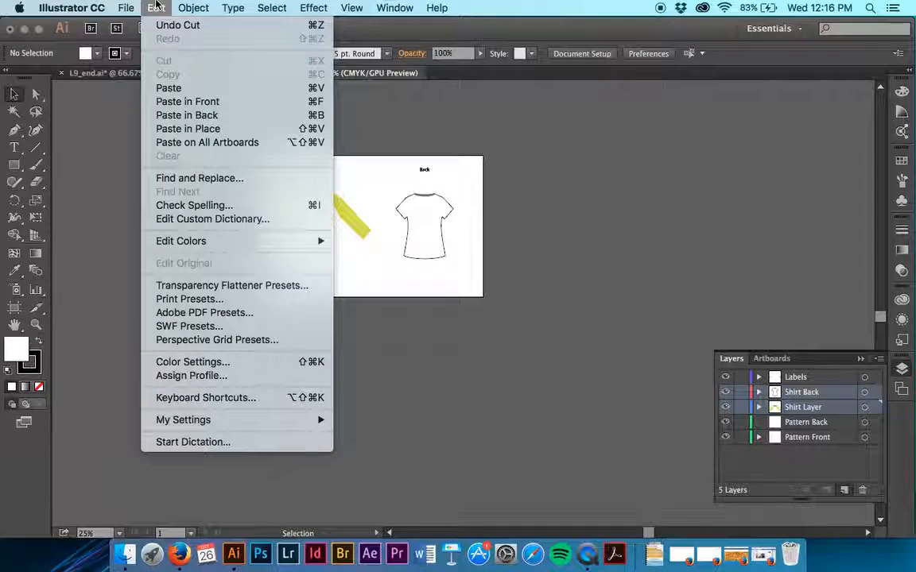
left_click(163, 101)
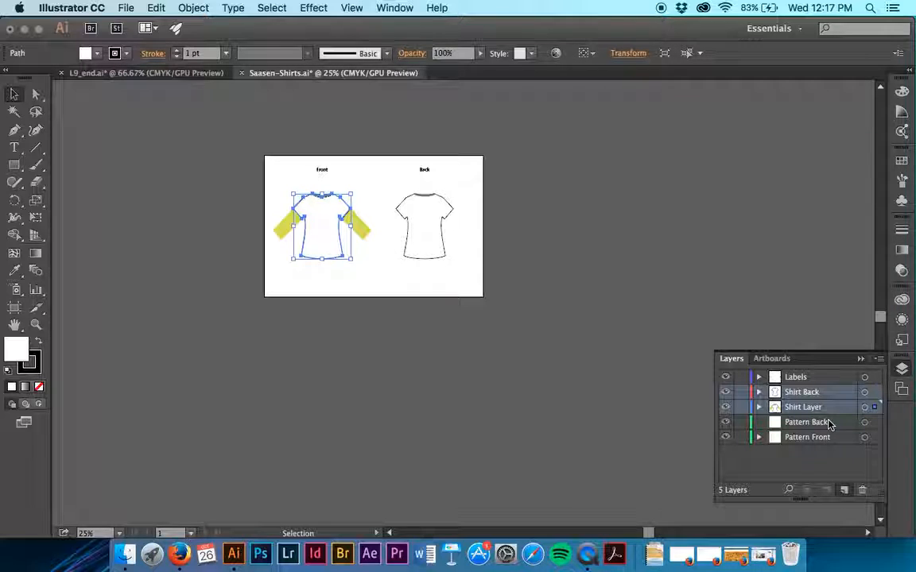
Step: Undo the paste and try pasting the shirt body in front with the Pattern Front layer active
key("Delete")
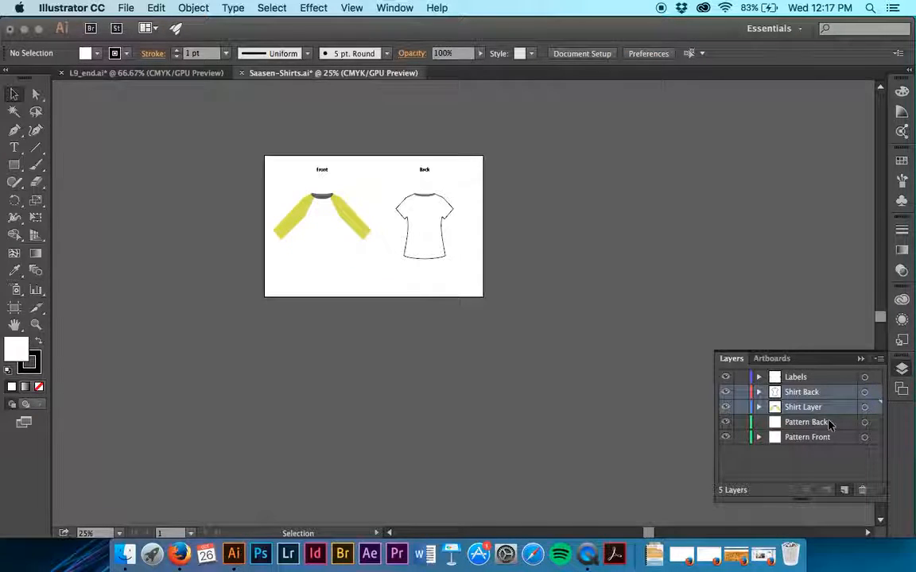
left_click(827, 424)
left_click(822, 437)
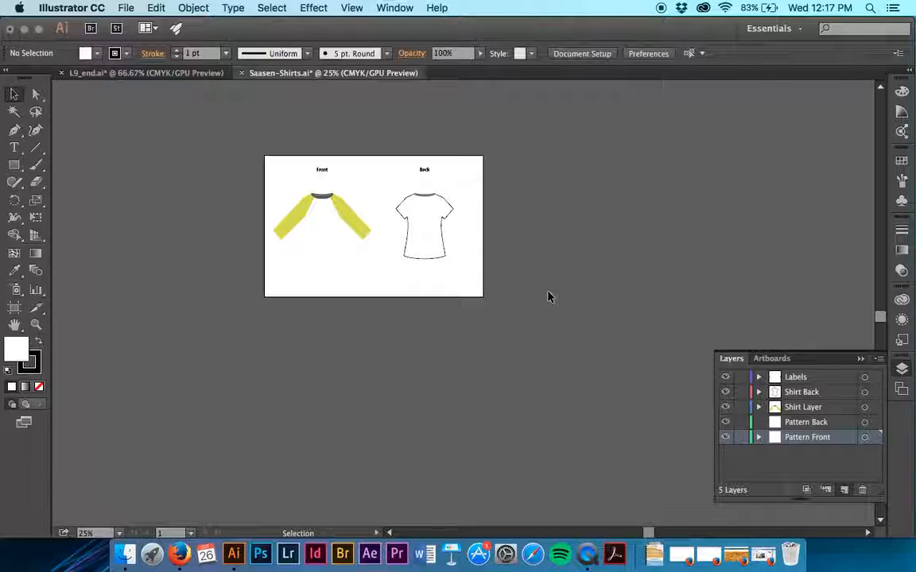
left_click(158, 8)
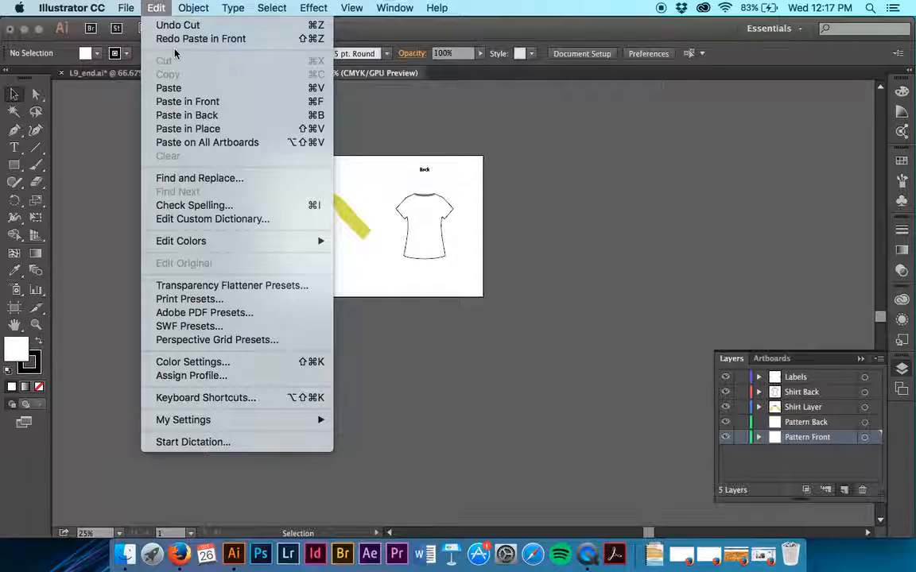
left_click(183, 102)
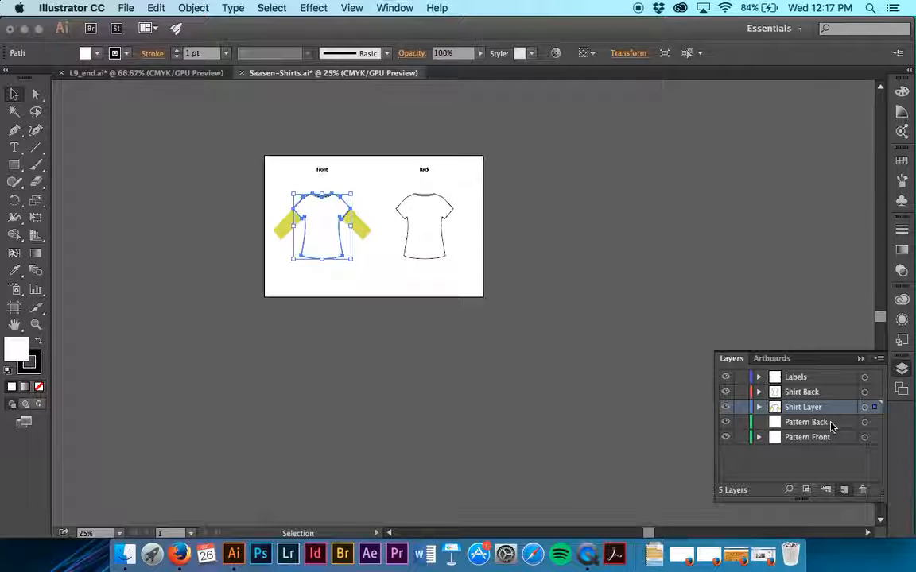
Step: Undo the paste, retry Paste in Front with Pattern Front active, and undo back to before the body was cut
key("Delete")
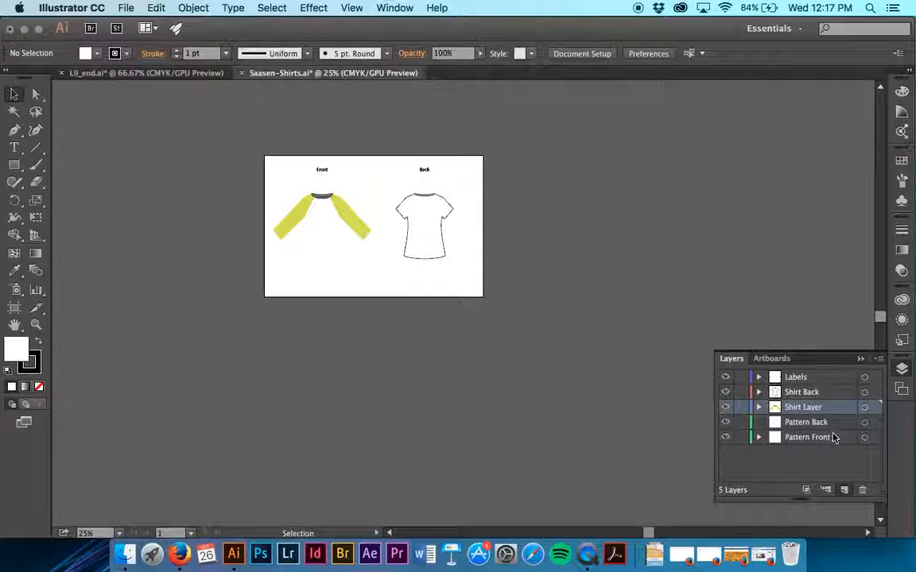
left_click(834, 439)
key("ctrl+z")
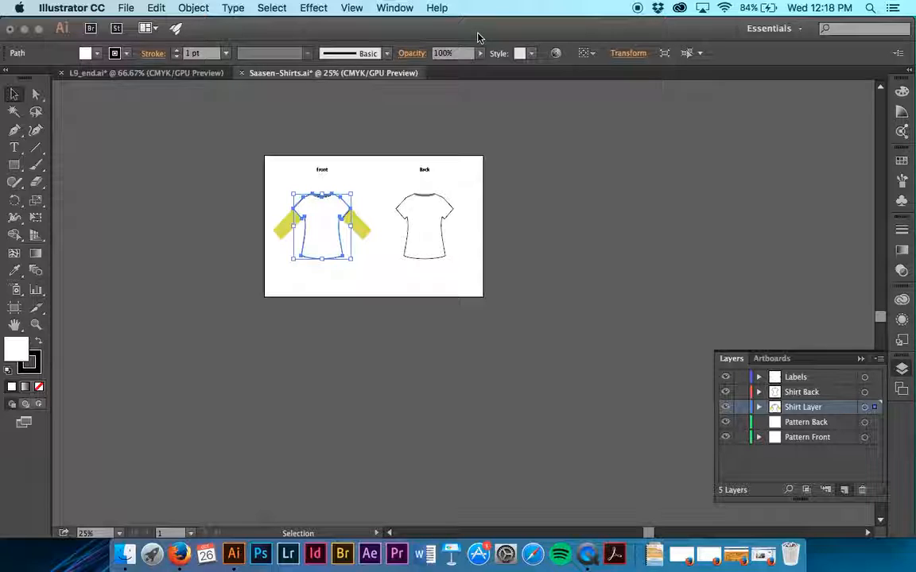
key("Delete")
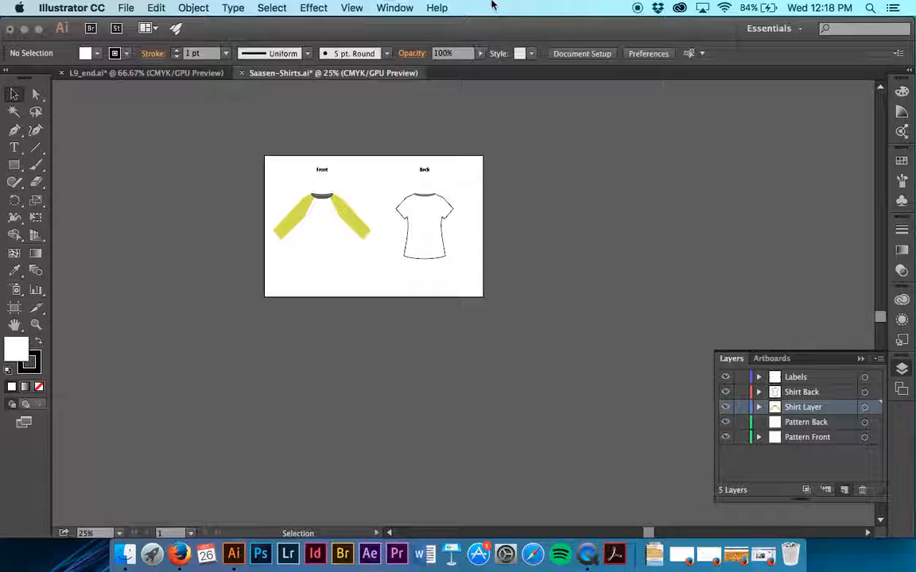
key("super+z")
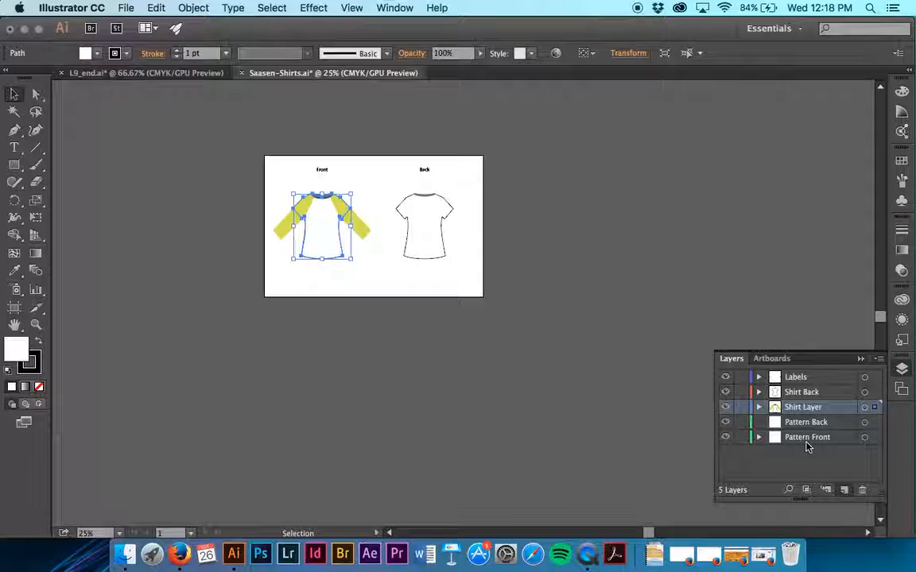
Step: Cut the front shirt's white body again and use Paste in Front with the Pattern Front layer active
left_click(806, 442)
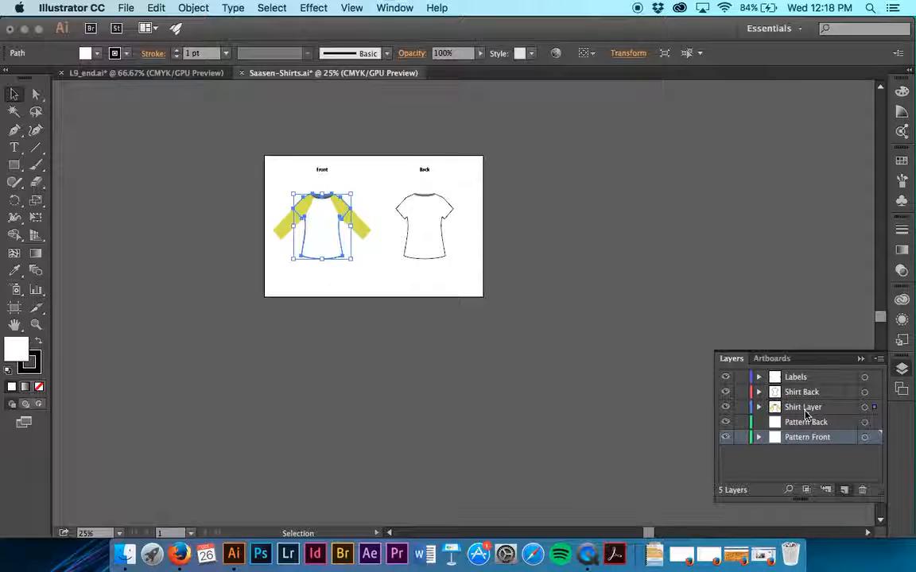
left_click(875, 440)
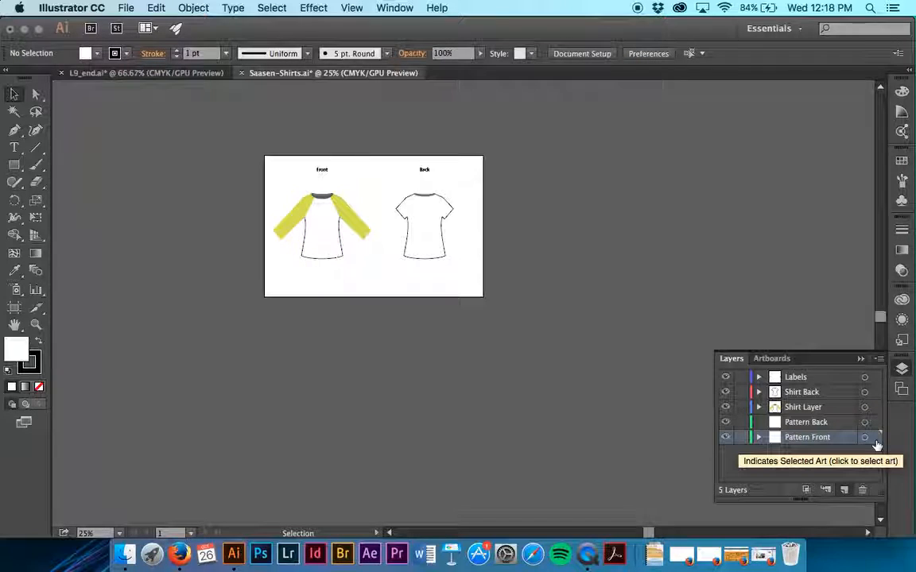
left_click(318, 230)
key("super+c")
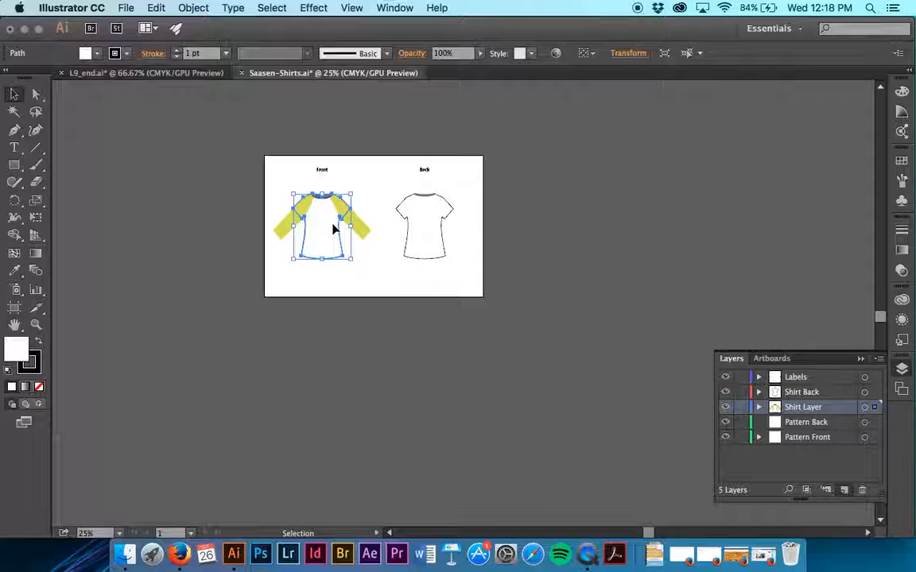
left_click(155, 9)
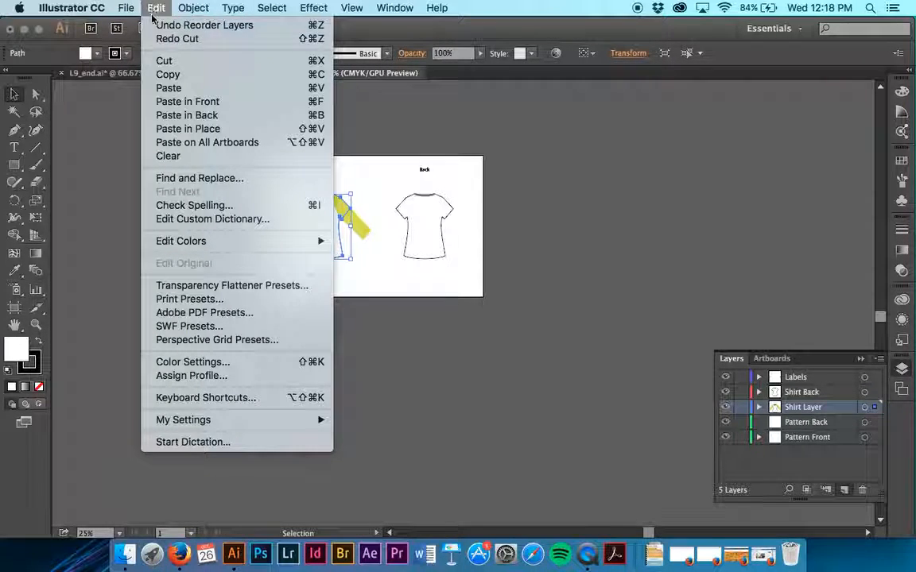
left_click(164, 62)
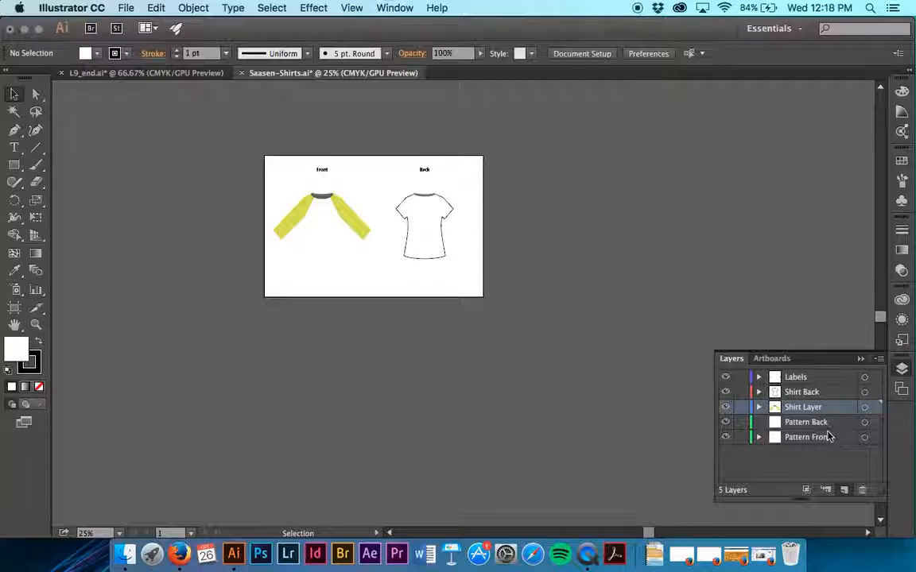
left_click(827, 438)
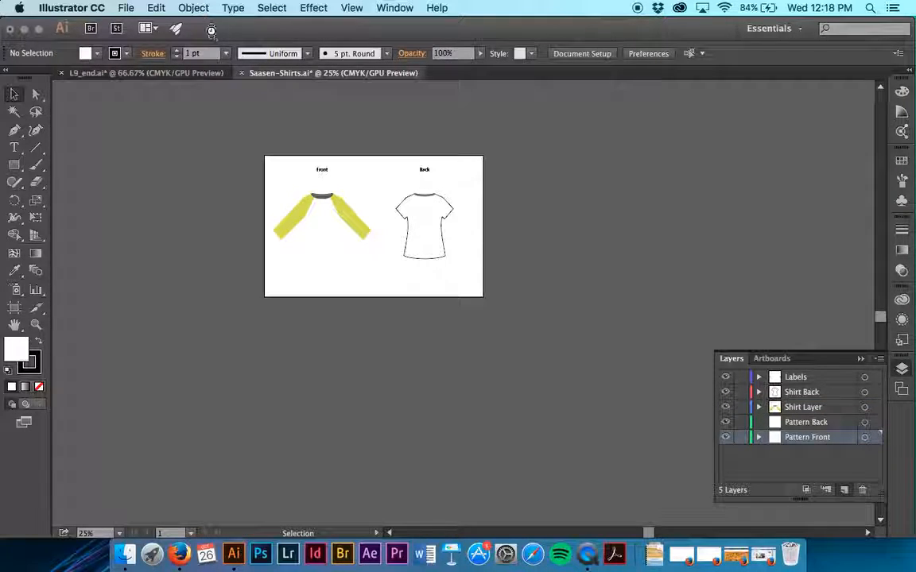
key("super+f")
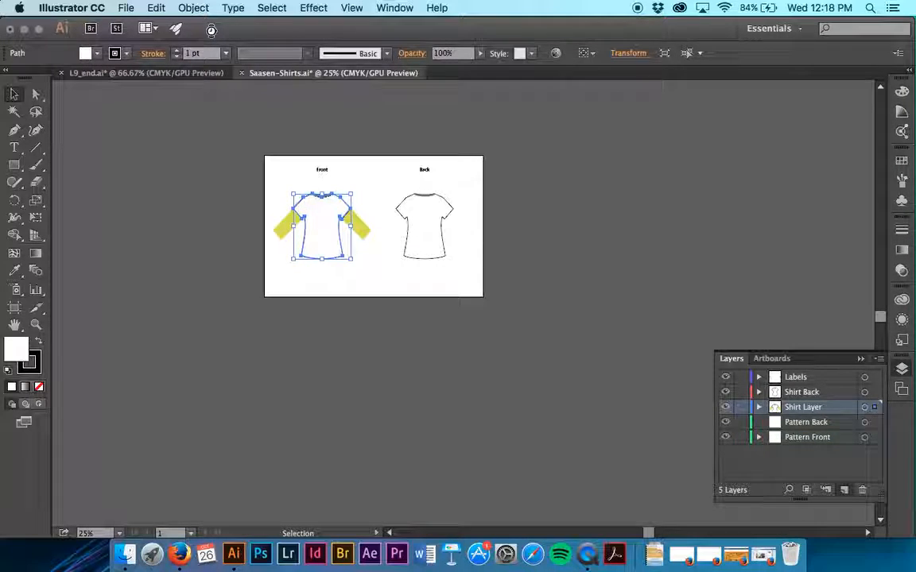
Step: Move the front shirt's white body path out of Shirt Layer and into the Pattern Front layer
left_click(760, 408)
scroll(796, 442, "down", 3)
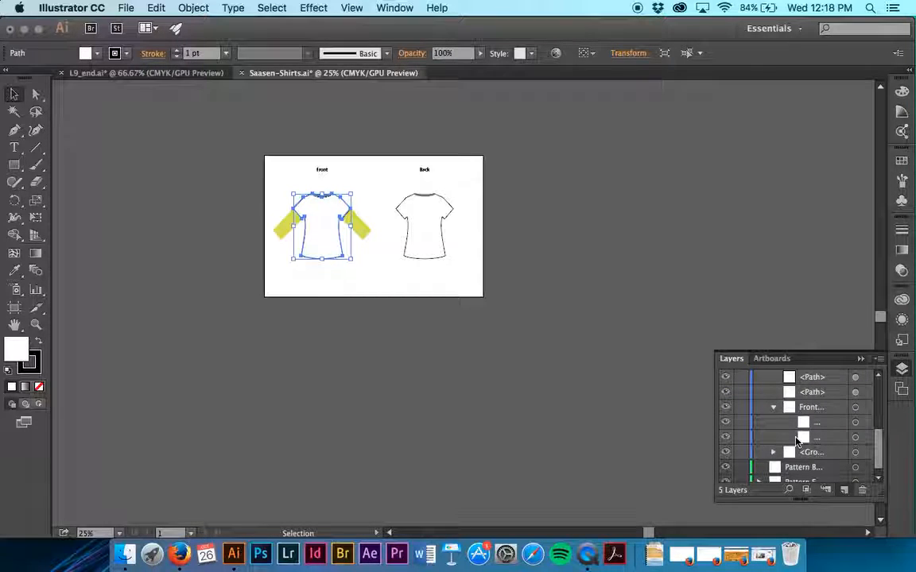
scroll(797, 442, "up", 3)
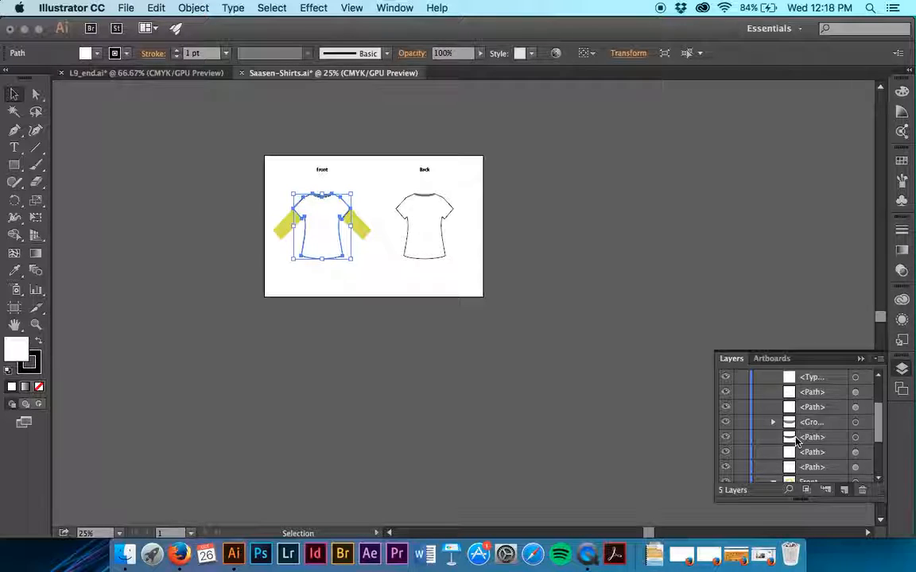
scroll(797, 442, "up", 3)
left_click_drag(825, 426, 825, 465)
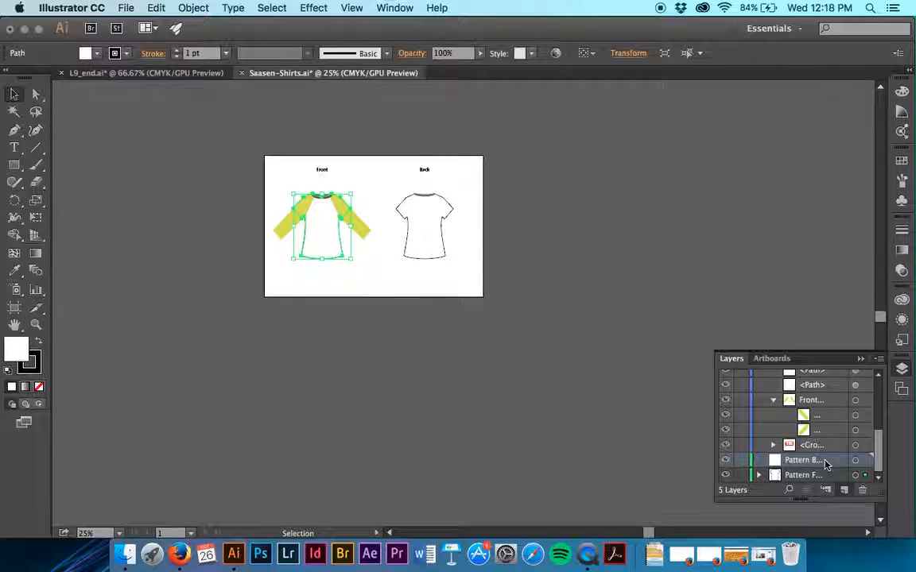
Step: Move the back shirt's white body path from the Shirt Back layer into the Pattern Back layer, then collapse the layers and deselect
left_click(433, 244)
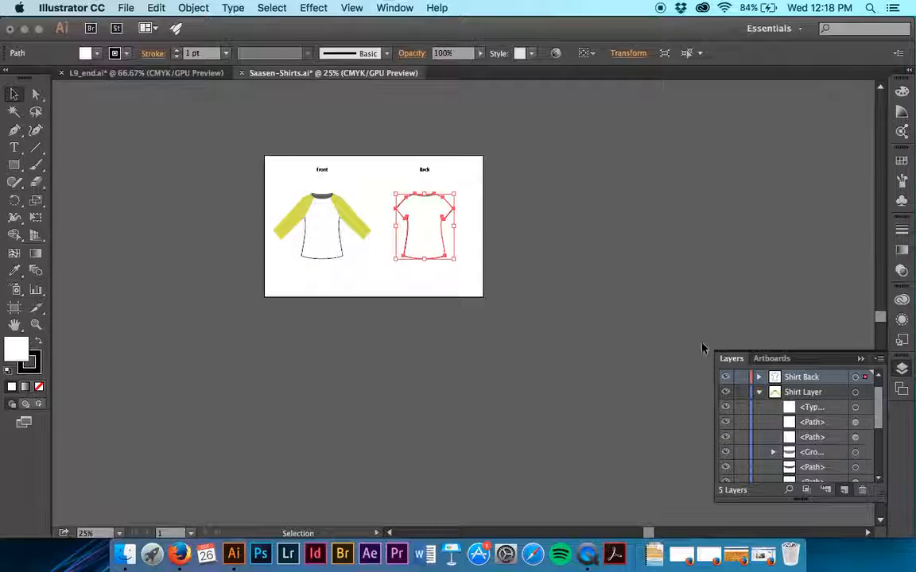
left_click(758, 390)
left_click(759, 392)
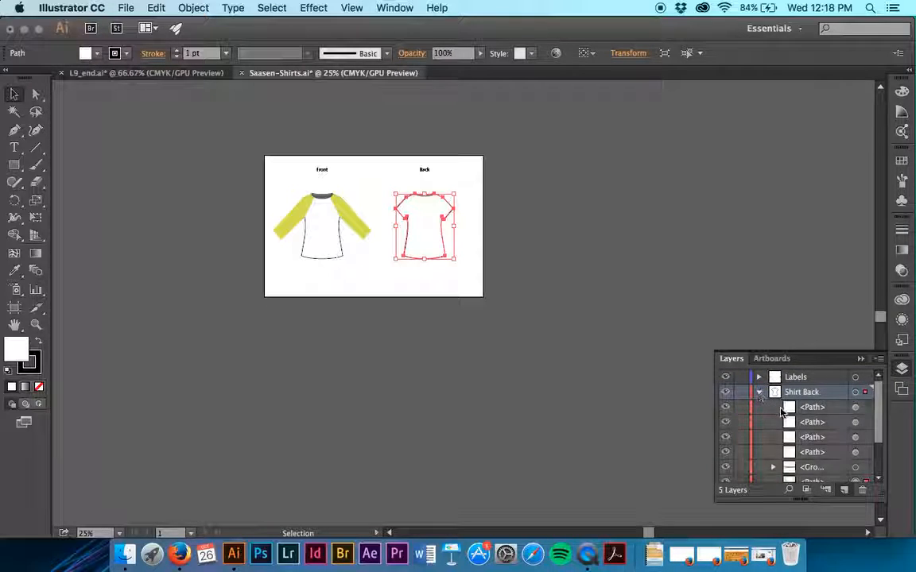
scroll(795, 429, "down", 4)
left_click_drag(818, 432, 819, 462)
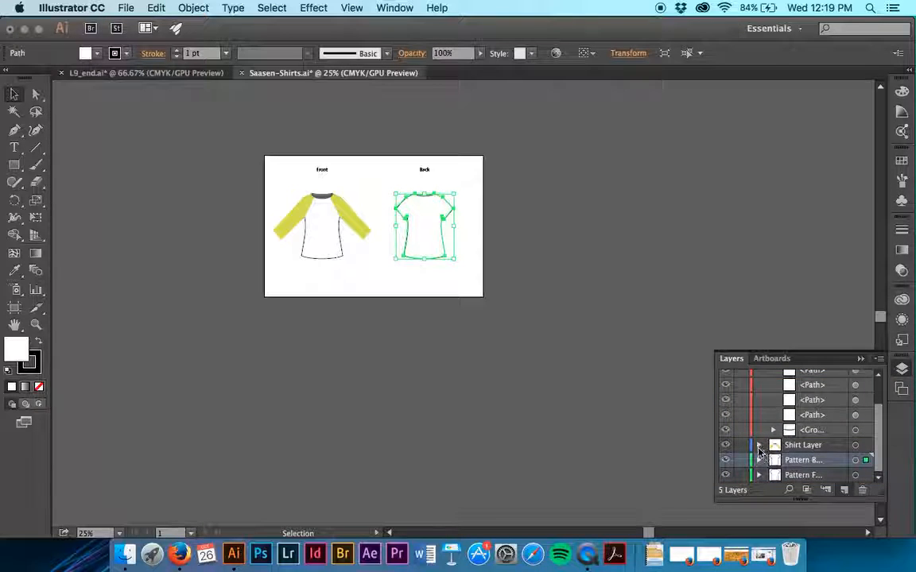
scroll(767, 410, "up", 3)
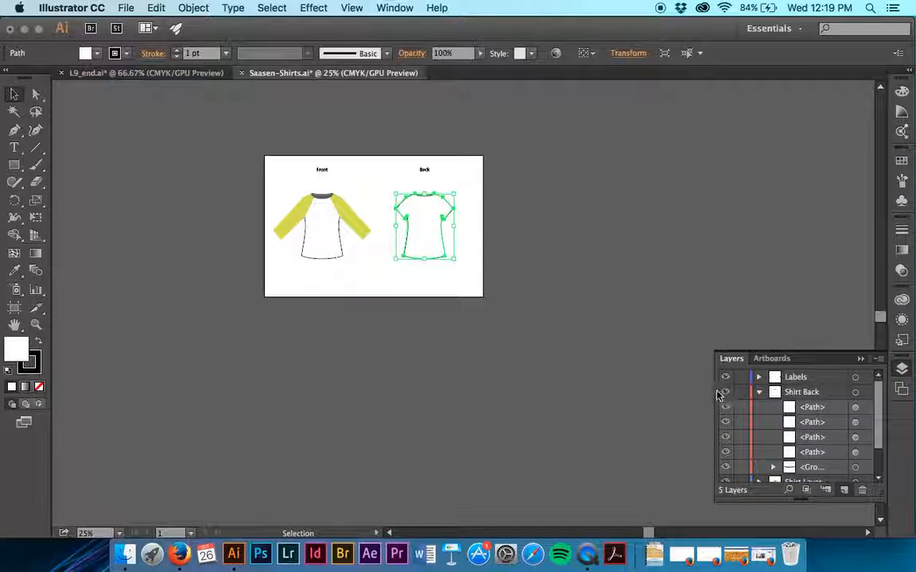
left_click(759, 392)
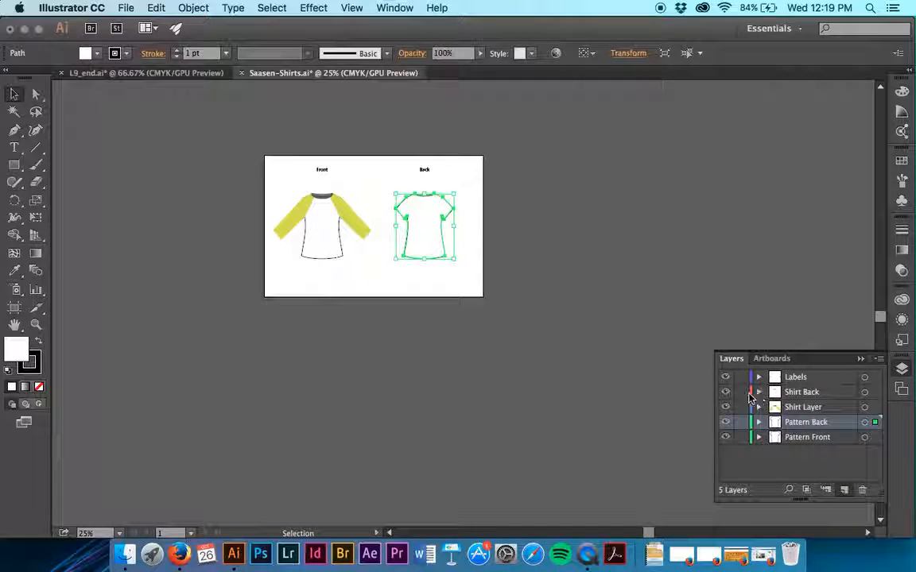
left_click(615, 345)
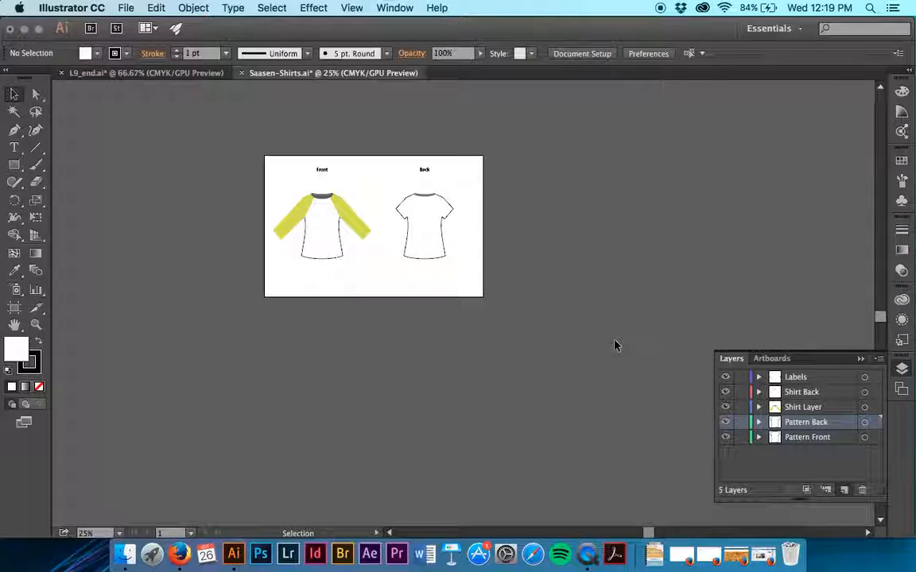